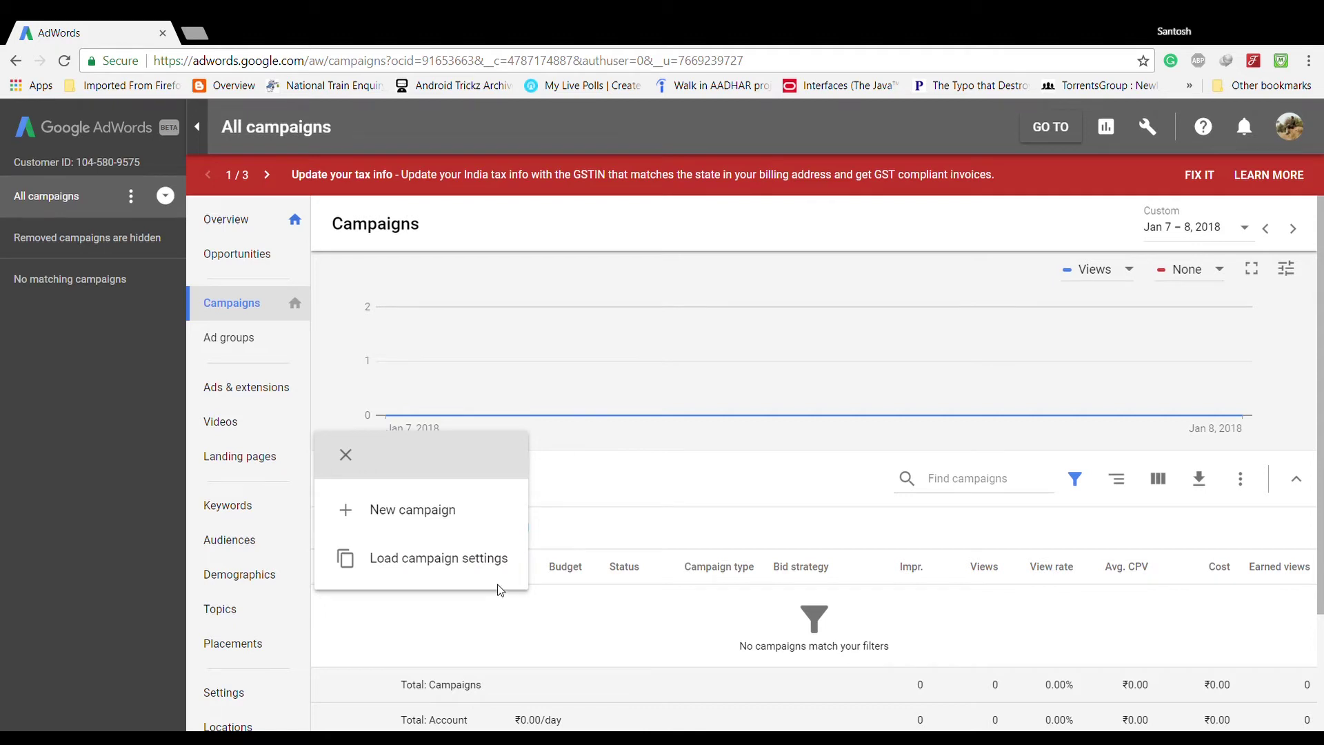
Start a new Video campaign with the Brand awareness and reach goal
{"action": "left_click", "coordinate": [476, 525]}
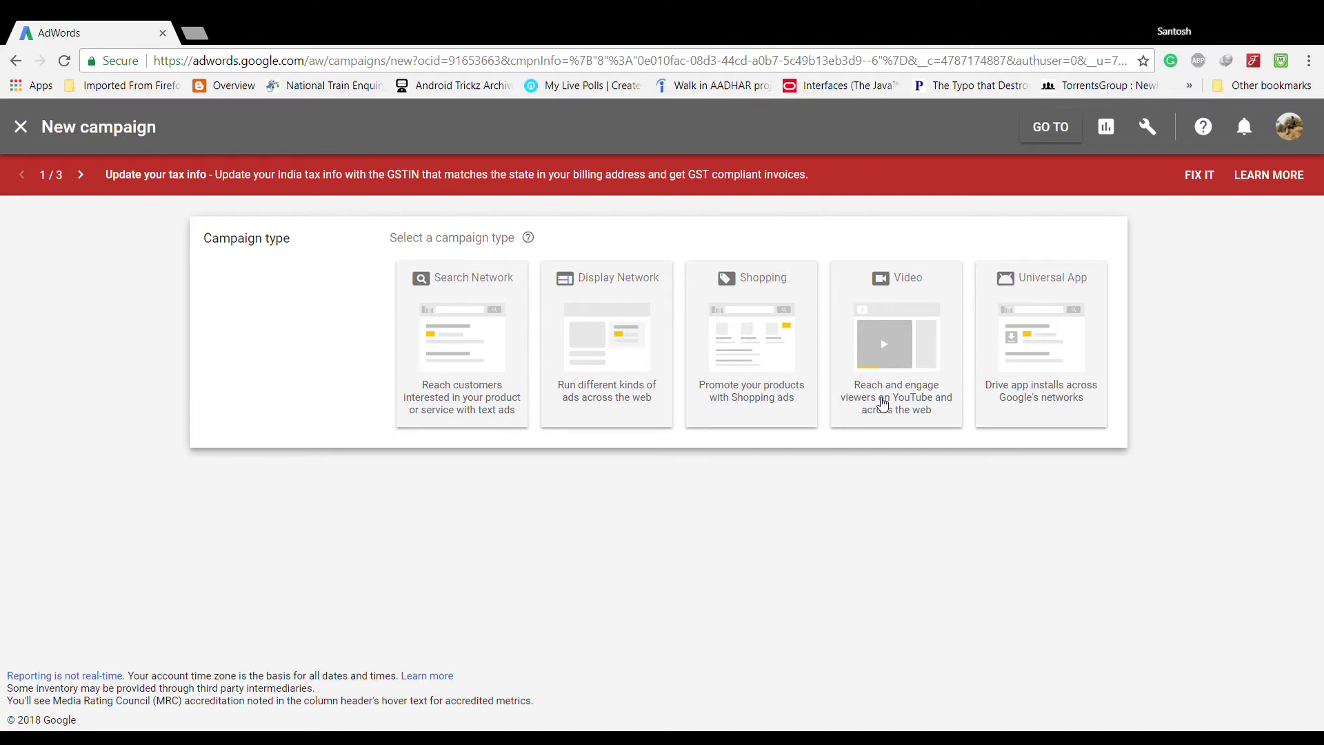
{"action": "left_click", "coordinate": [884, 404]}
{"action": "left_click", "coordinate": [297, 384]}
{"action": "left_click_drag", "start_coordinate": [509, 508], "coordinate": [712, 507]}
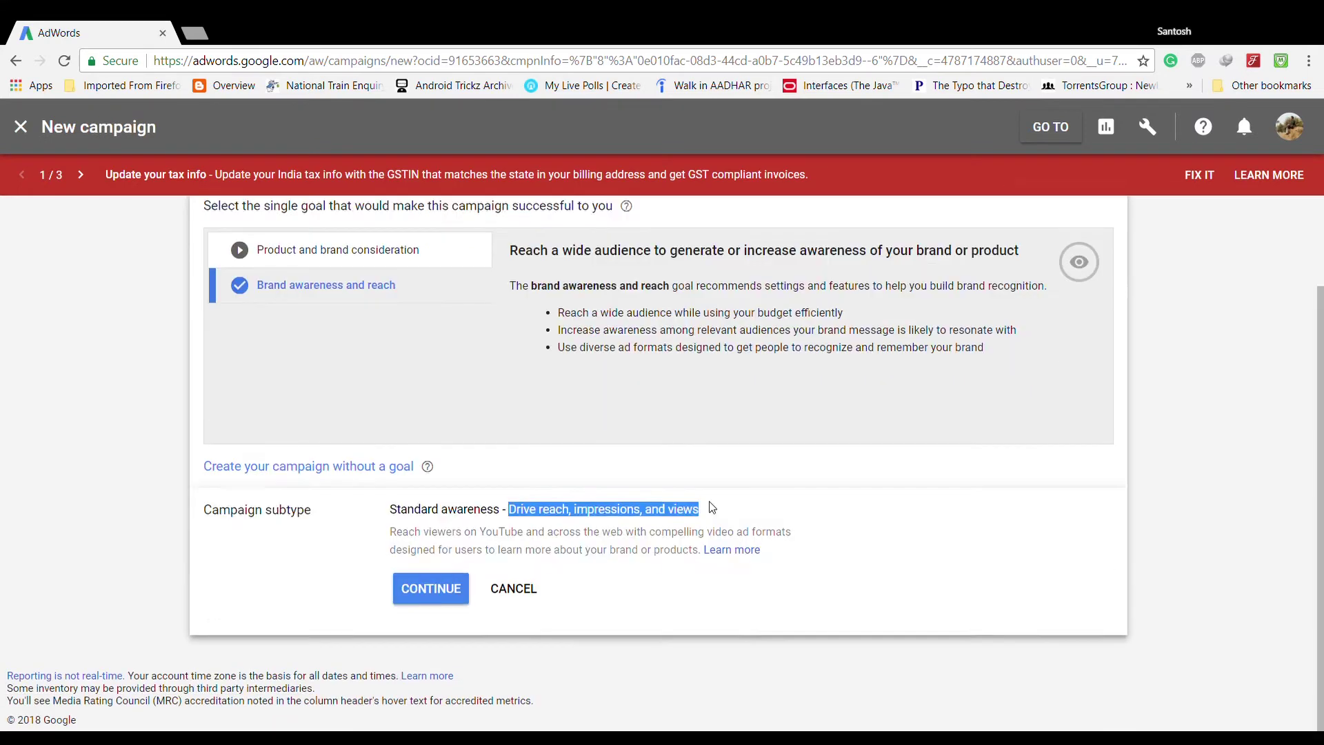
Compare the Product and brand consideration goal, returning to Brand awareness and reach
{"action": "scroll", "coordinate": [711, 507], "scroll_direction": "up", "scroll_amount": 2}
{"action": "left_click", "coordinate": [378, 375]}
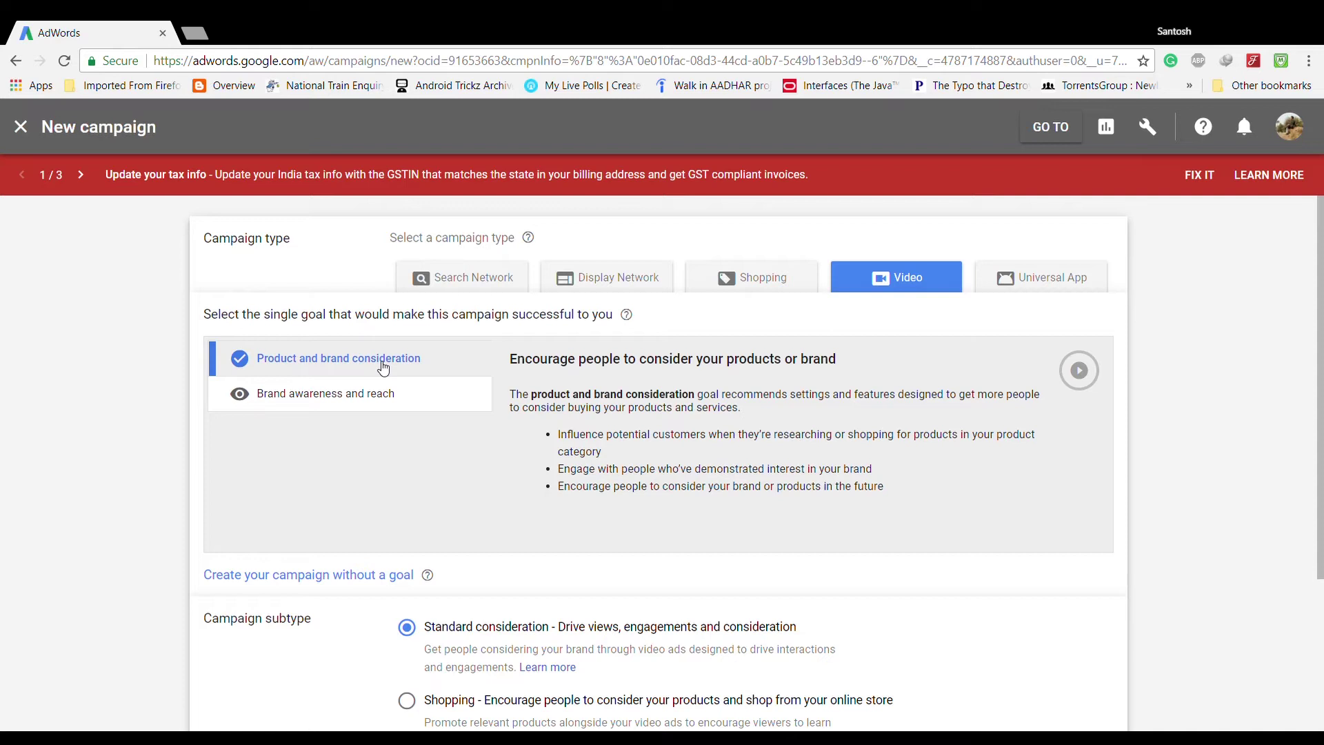
{"action": "left_click", "coordinate": [350, 406]}
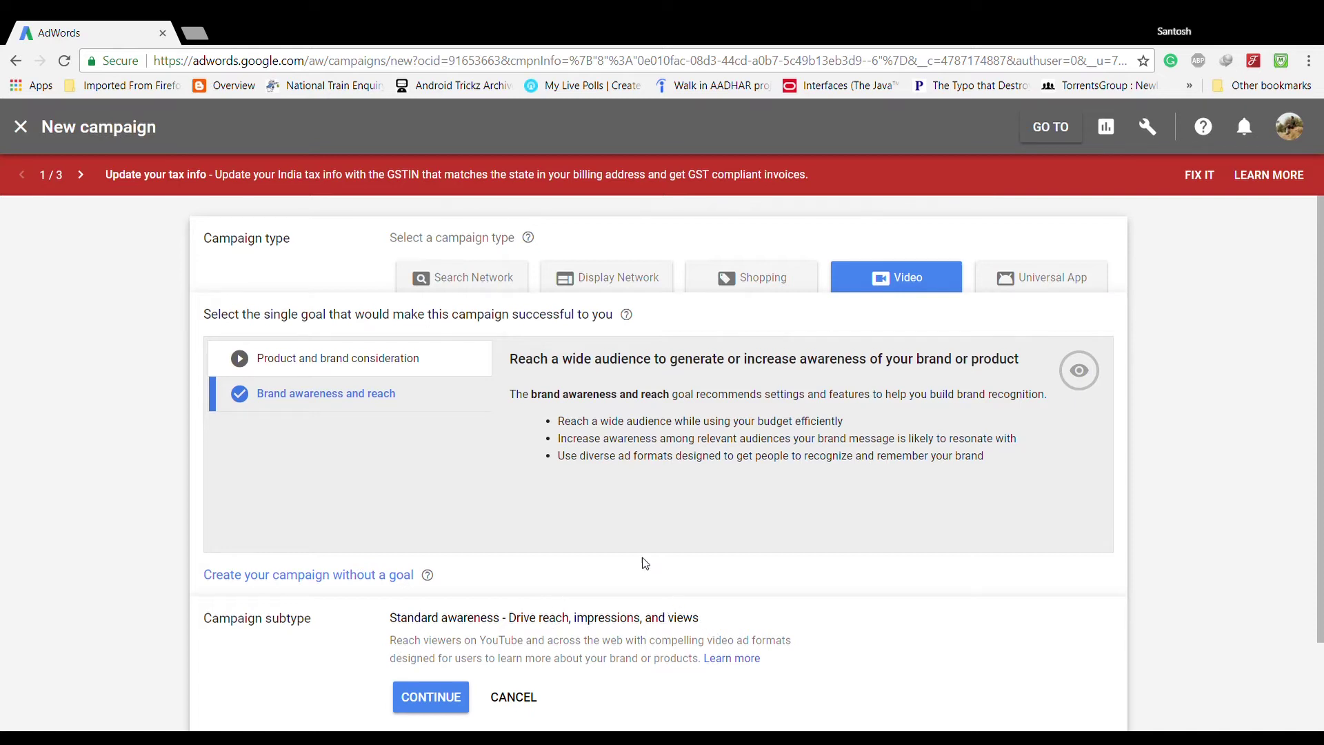
Continue with the Standard awareness subtype and name the campaign Video Views
{"action": "scroll", "coordinate": [648, 563], "scroll_direction": "down", "scroll_amount": 2}
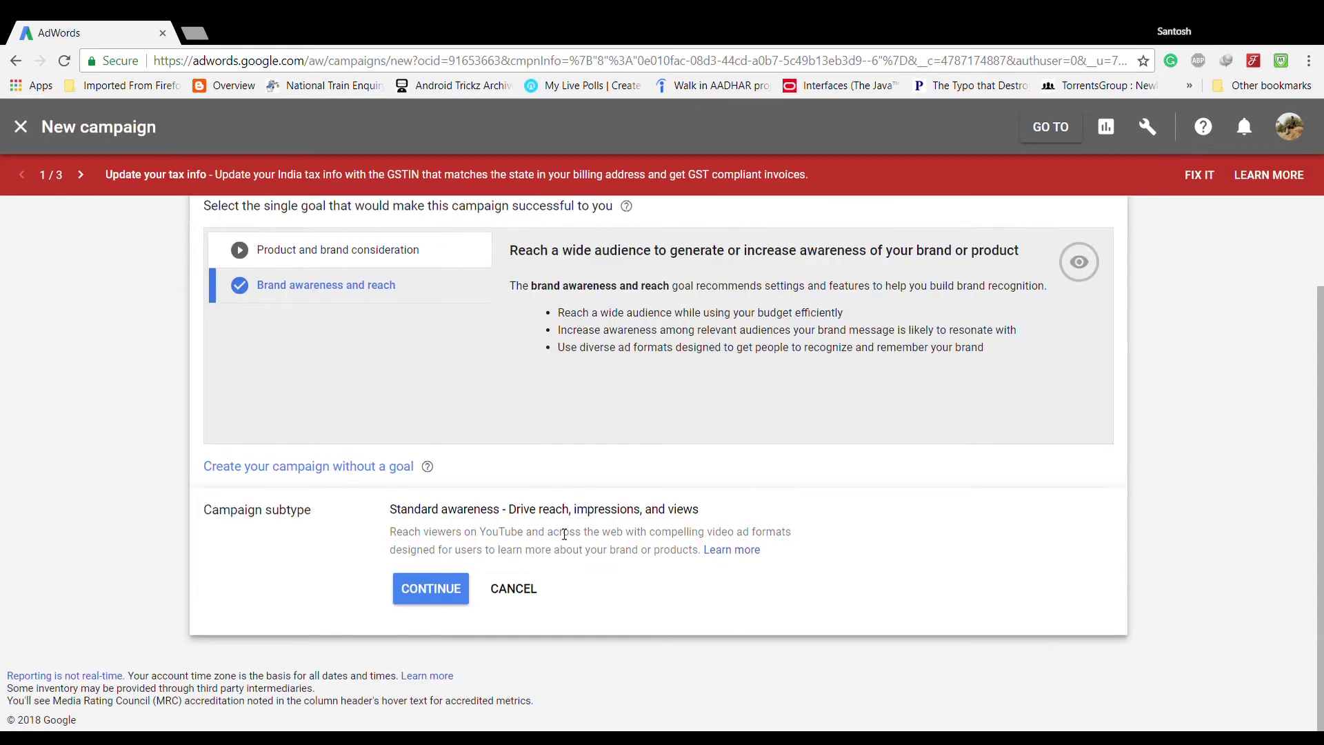
{"action": "left_click", "coordinate": [433, 597]}
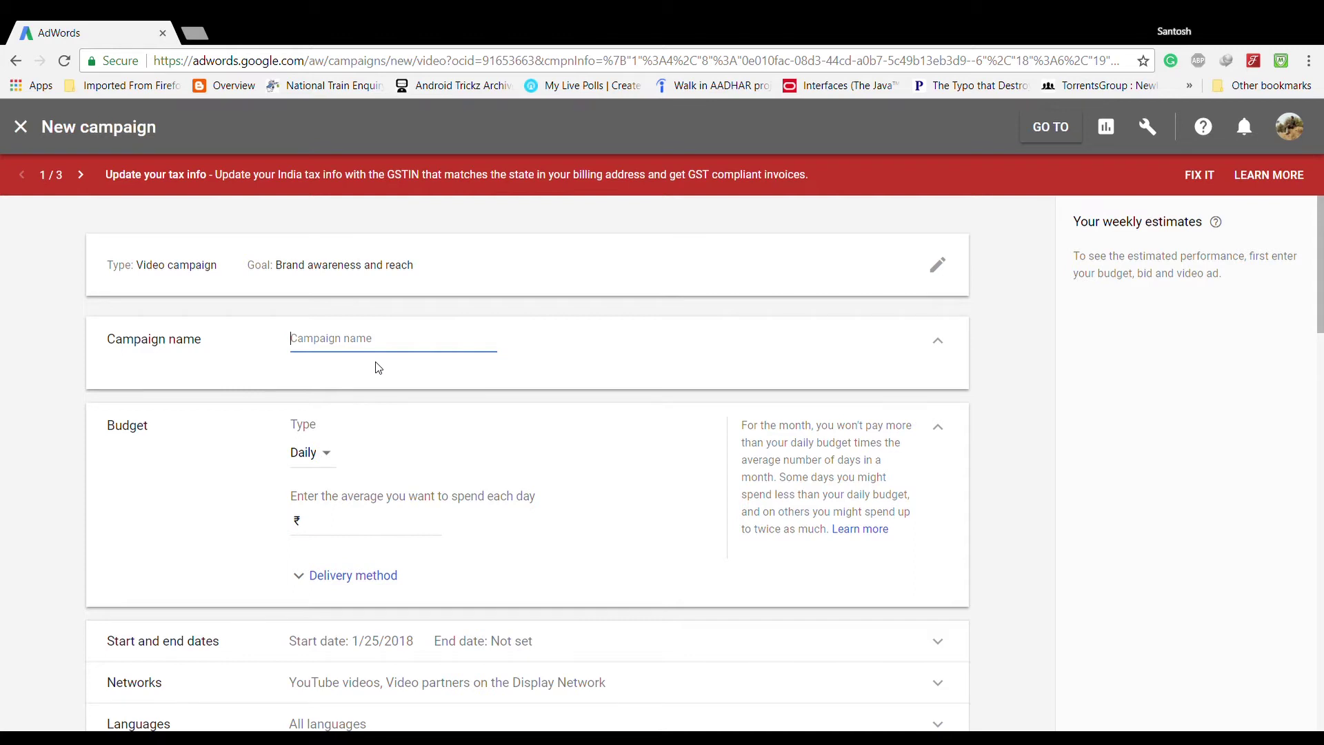
{"action": "type", "text": "Video Views"}
Set the budget type to Campaign total with an amount of ₹100.00
{"action": "scroll", "coordinate": [378, 367], "scroll_direction": "down", "scroll_amount": 3}
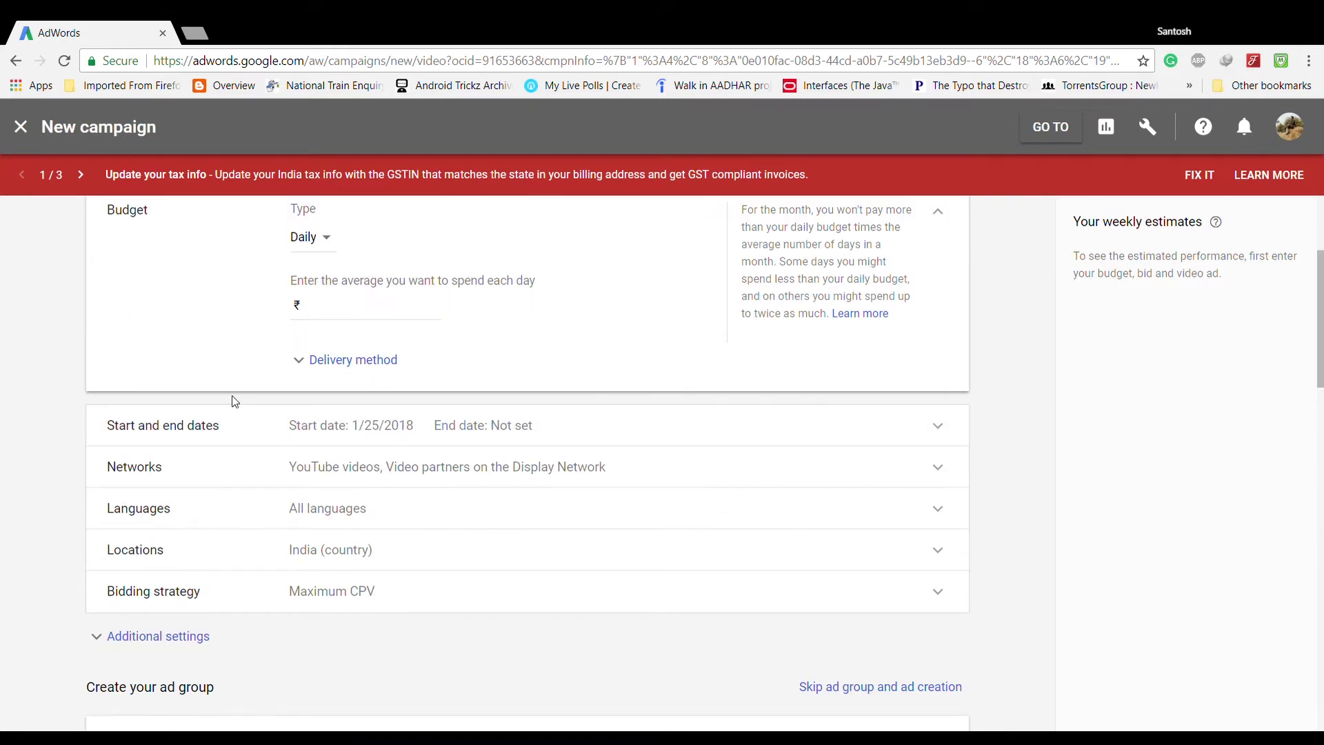
{"action": "scroll", "coordinate": [228, 400], "scroll_direction": "up", "scroll_amount": 2}
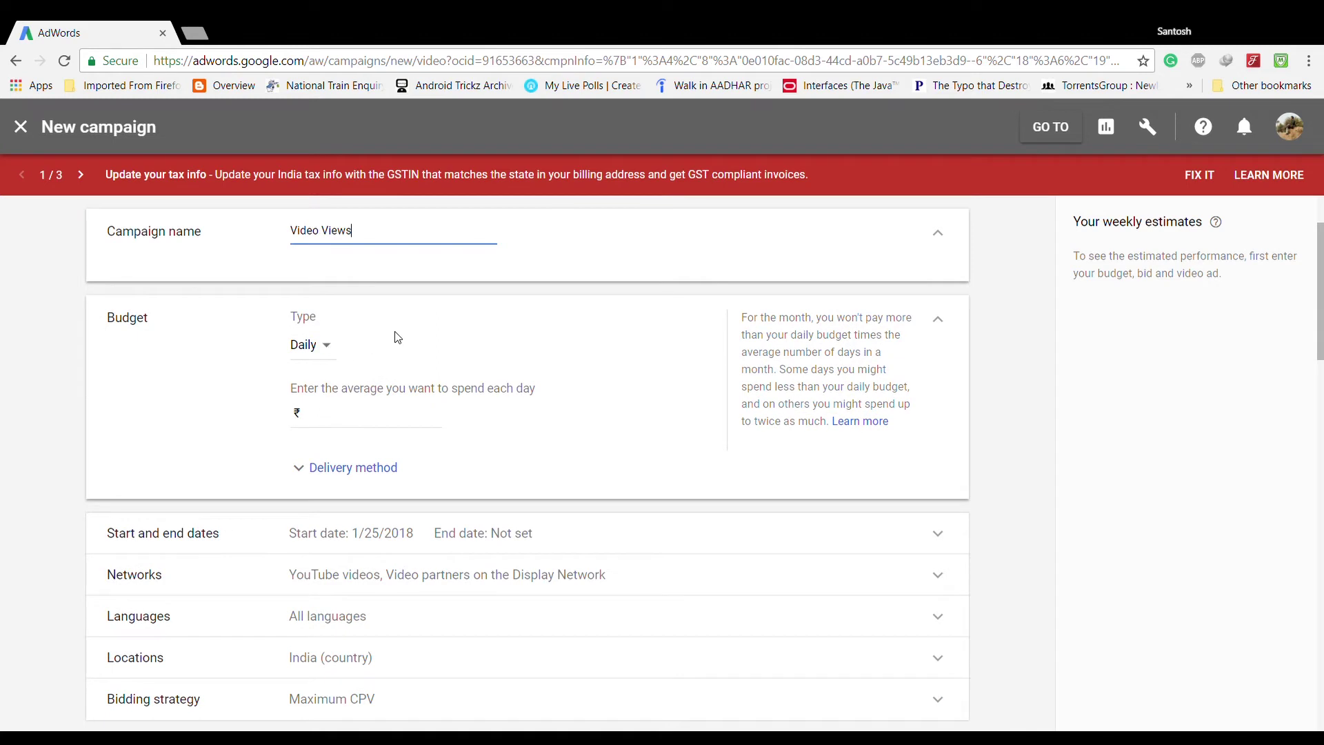
{"action": "left_click", "coordinate": [323, 349]}
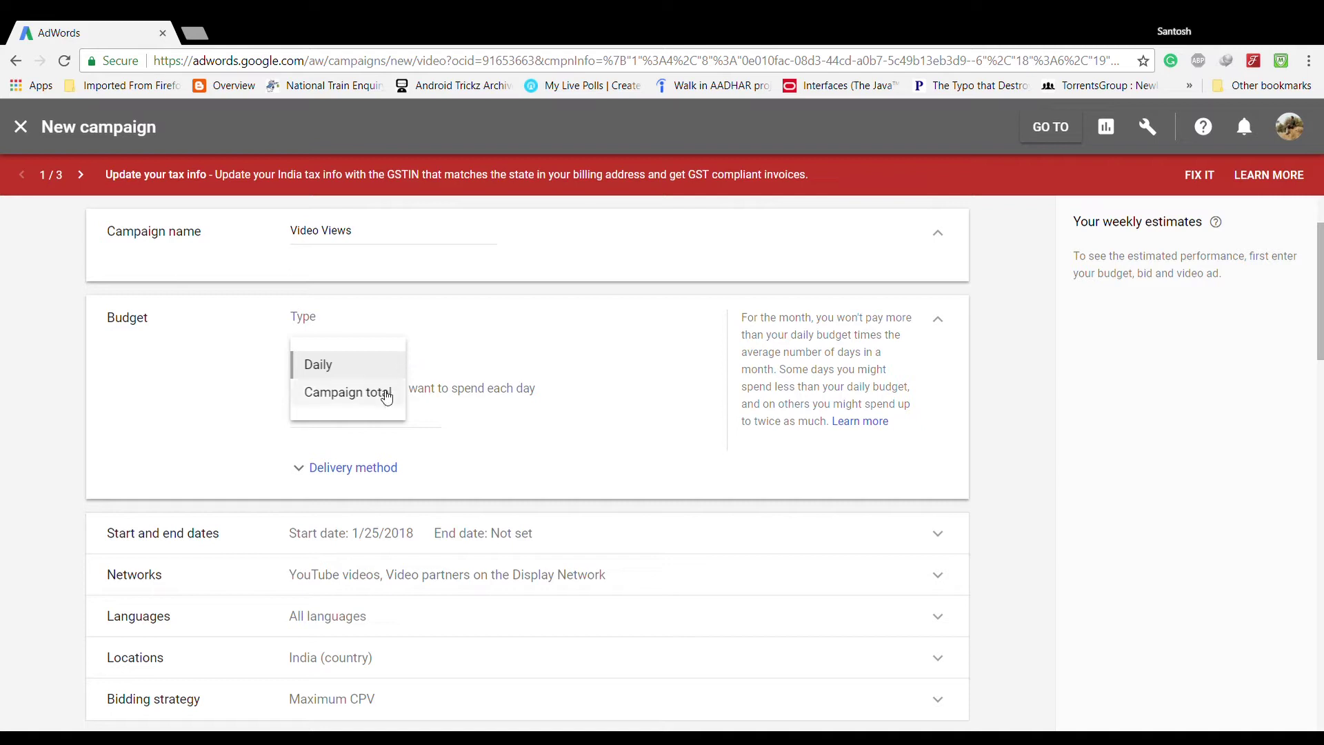
{"action": "left_click", "coordinate": [348, 393]}
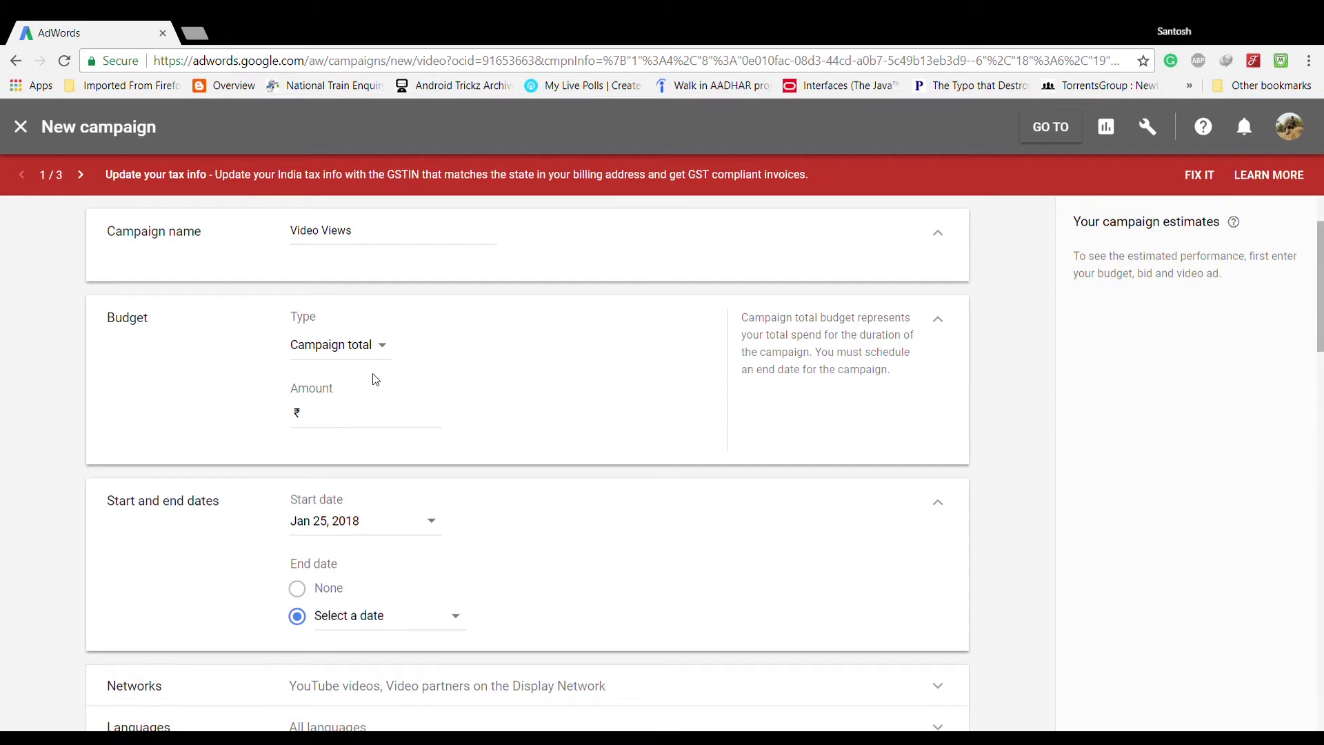
{"action": "left_click_drag", "start_coordinate": [766, 354], "coordinate": [904, 337]}
{"action": "left_click", "coordinate": [827, 366]}
{"action": "left_click_drag", "start_coordinate": [815, 352], "coordinate": [912, 395]}
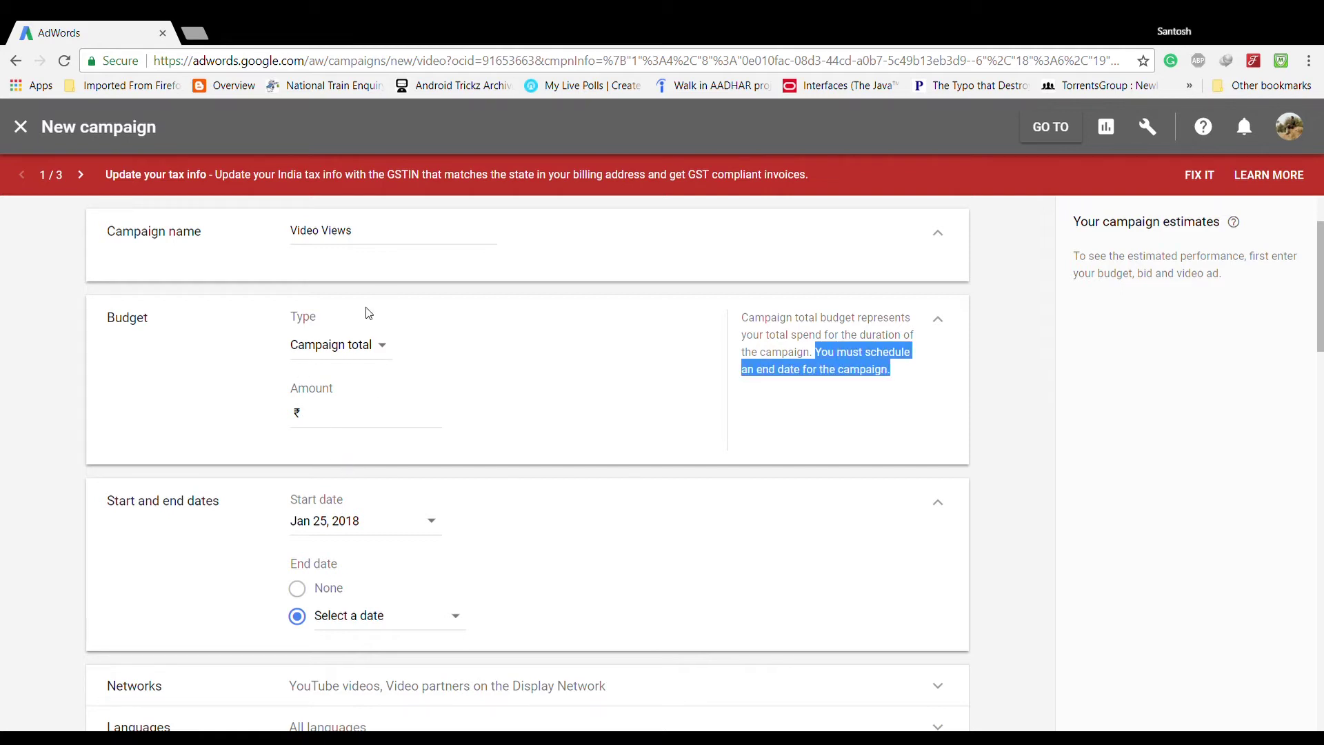
{"action": "left_click", "coordinate": [348, 422]}
{"action": "type", "text": "100.00"}
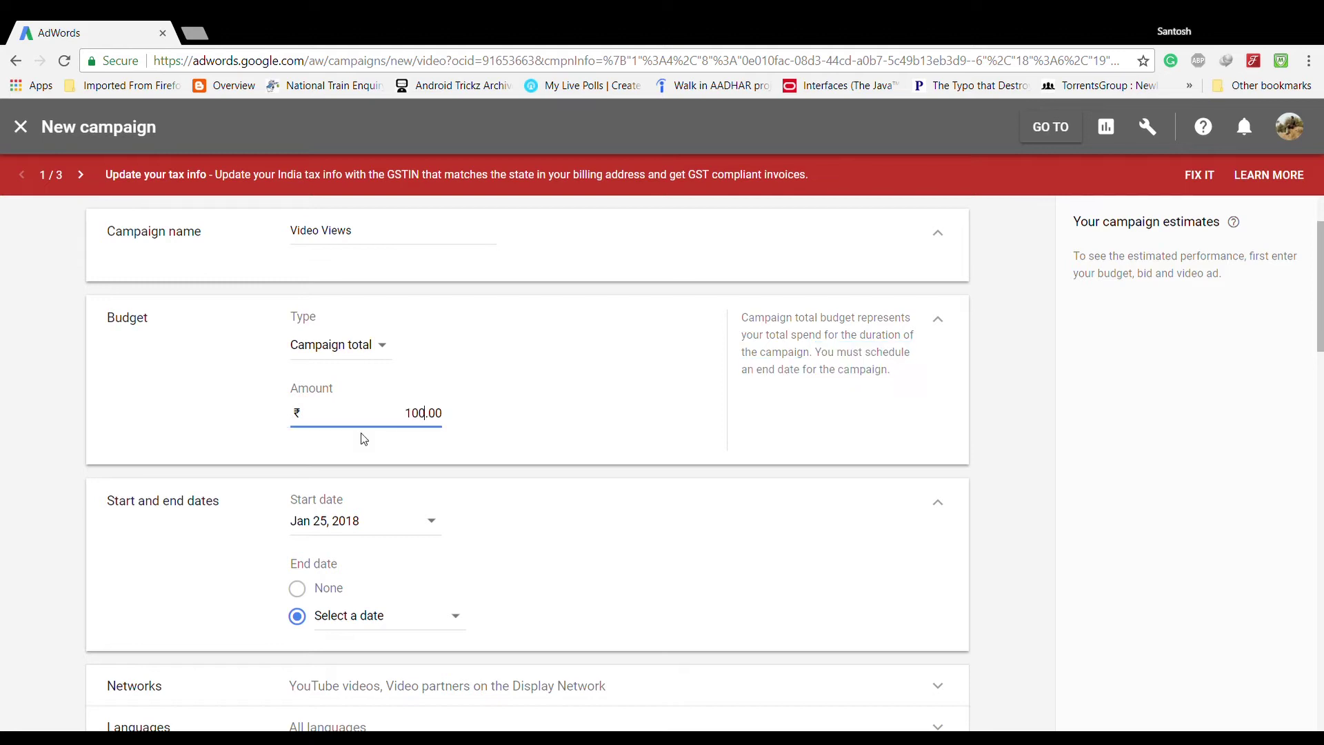
{"action": "left_click", "coordinate": [577, 444]}
Set the campaign's end date to Jan 26, 2018 and expand the Networks settings
{"action": "scroll", "coordinate": [469, 531], "scroll_direction": "down", "scroll_amount": 3}
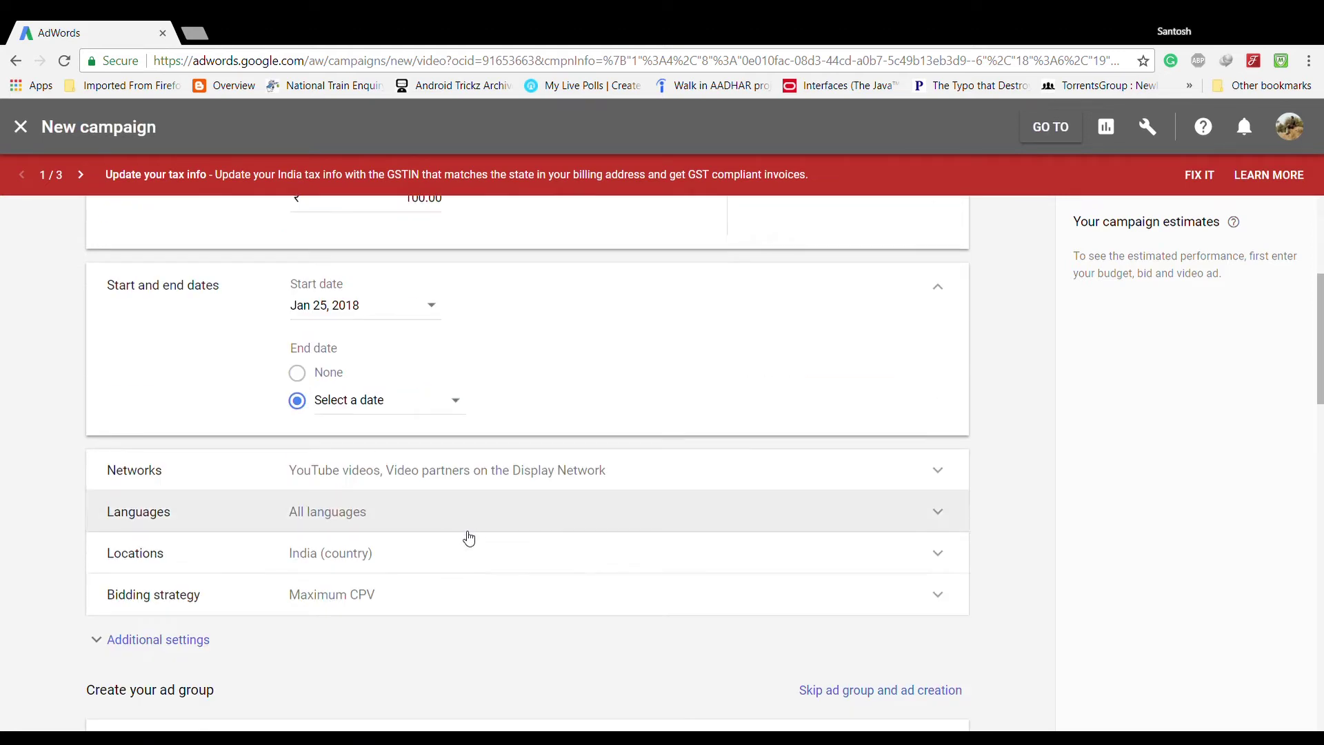
{"action": "left_click", "coordinate": [456, 422]}
{"action": "left_click", "coordinate": [485, 619]}
{"action": "left_click", "coordinate": [524, 470]}
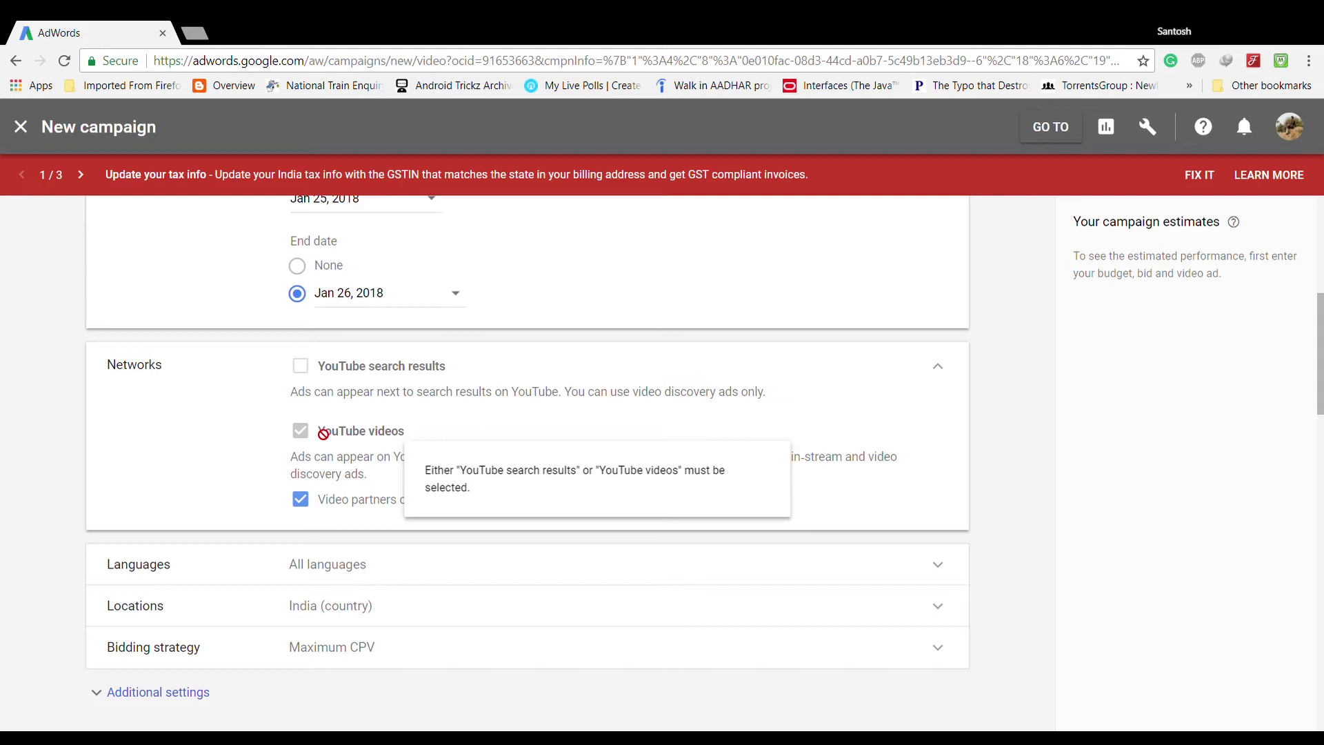
{"action": "scroll", "coordinate": [324, 433], "scroll_direction": "down", "scroll_amount": 2}
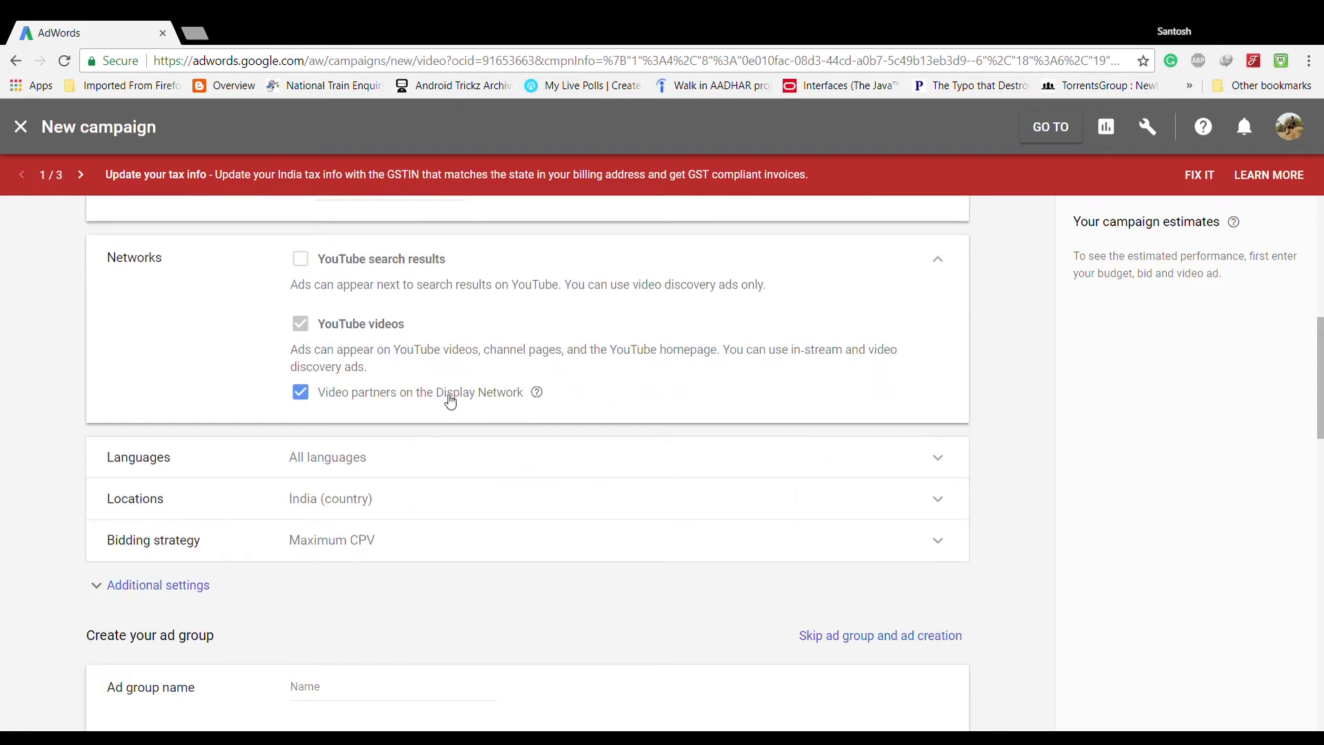
Limit the campaign's customer languages to English and Hindi
{"action": "scroll", "coordinate": [325, 411], "scroll_direction": "down", "scroll_amount": 2}
{"action": "left_click", "coordinate": [276, 352]}
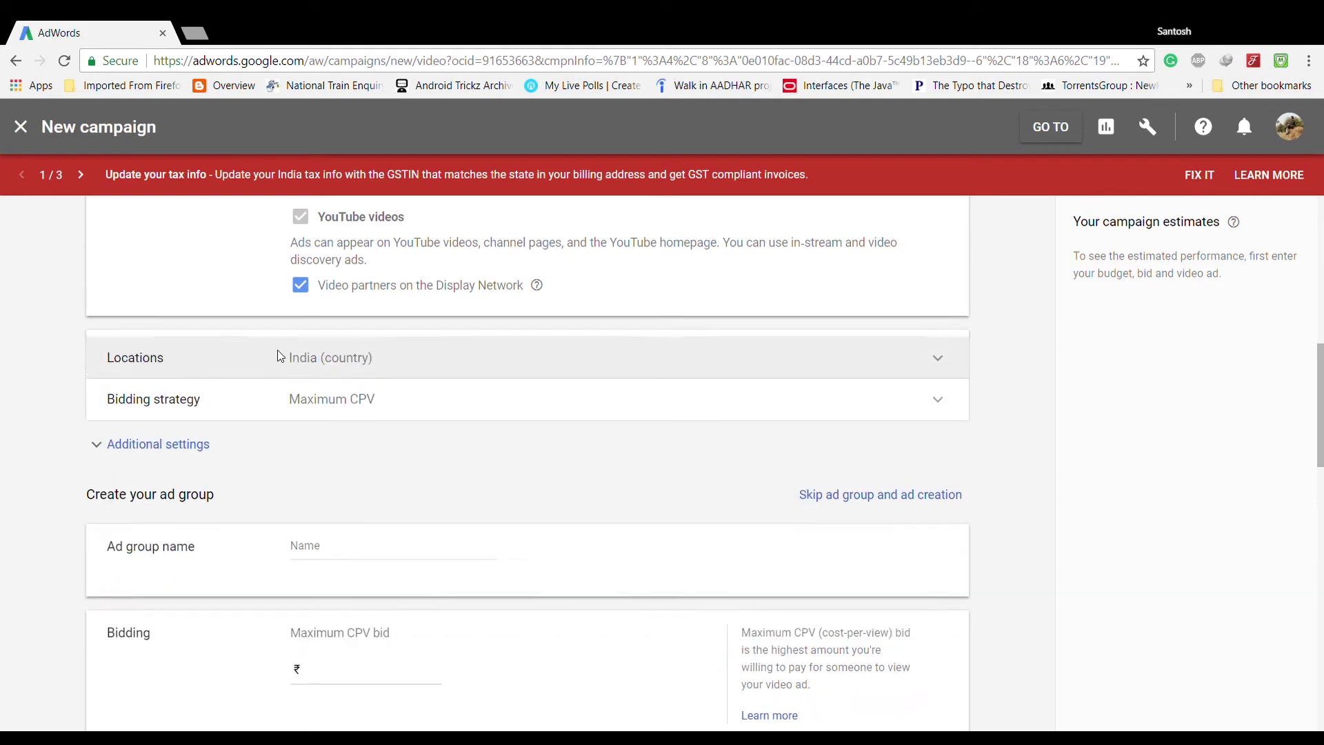
{"action": "left_click", "coordinate": [390, 416]}
{"action": "scroll", "coordinate": [414, 483], "scroll_direction": "down", "scroll_amount": 3}
Set the campaign's bidding strategy to Maximum CPM
{"action": "left_click", "coordinate": [368, 504]}
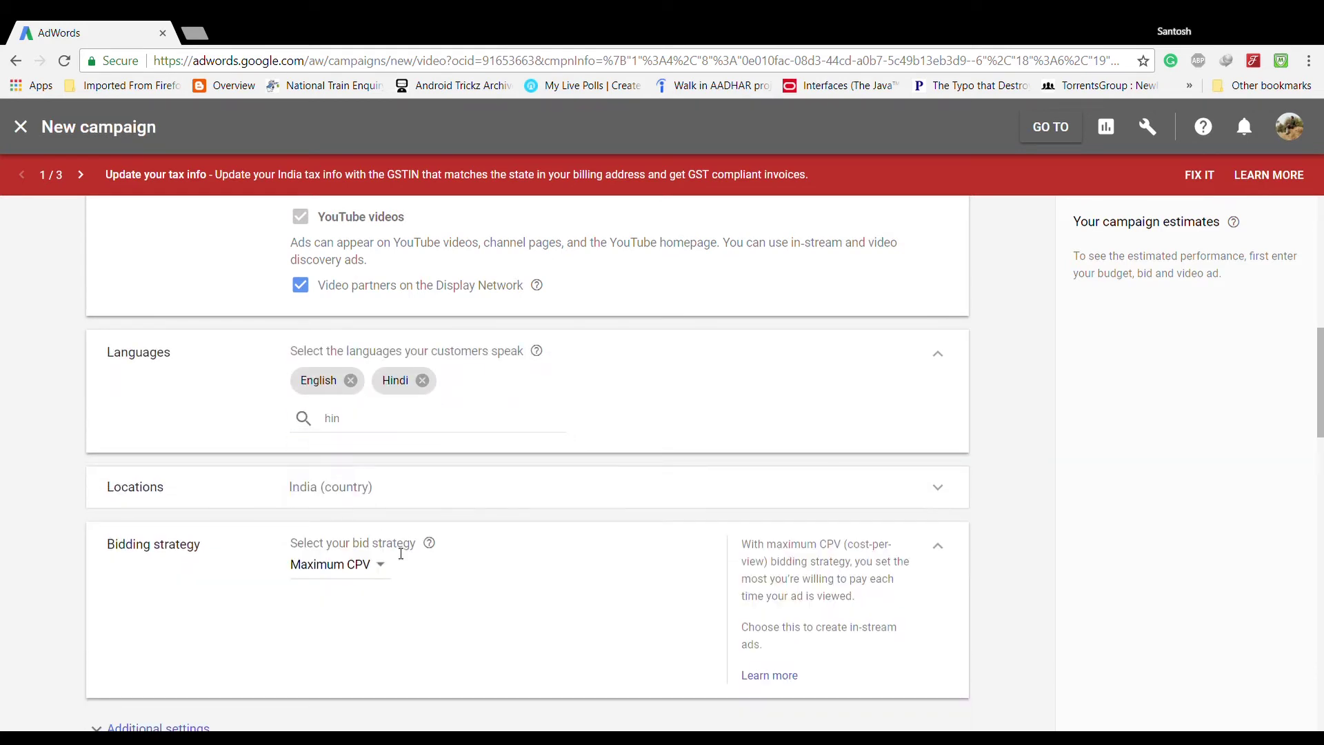
{"action": "left_click", "coordinate": [391, 569]}
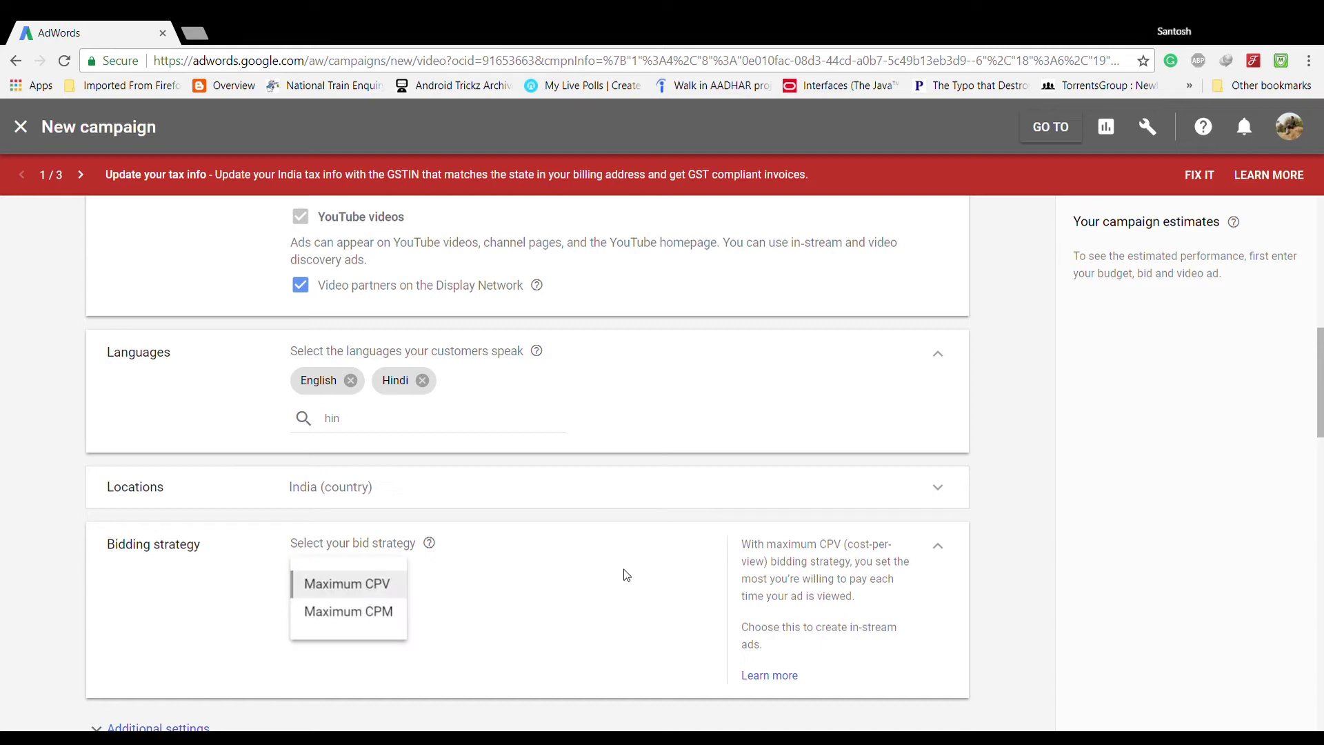
{"action": "left_click", "coordinate": [570, 550]}
Name the ad group Youtube Ad and set its maximum CPM bid to ₹100.00
{"action": "scroll", "coordinate": [570, 550], "scroll_direction": "down", "scroll_amount": 3}
{"action": "mouse_move", "coordinate": [429, 332]}
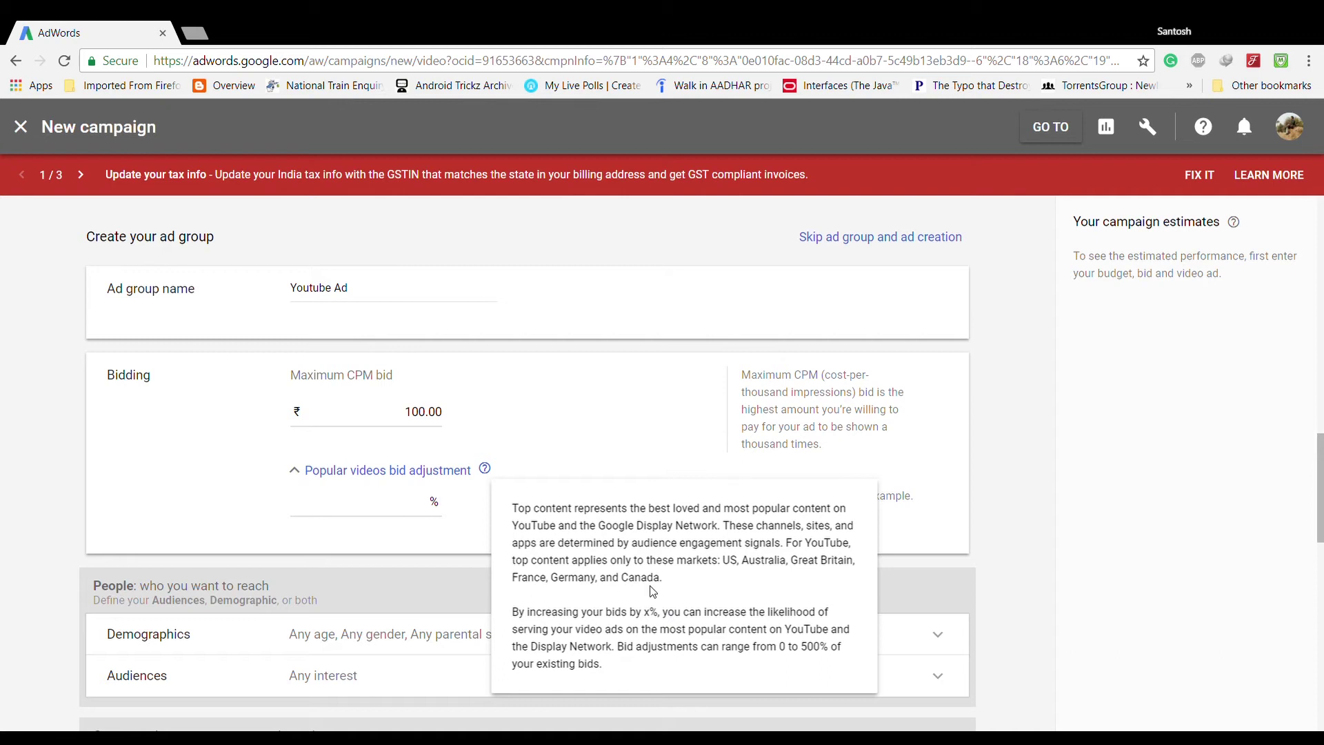
{"action": "scroll", "coordinate": [662, 444], "scroll_direction": "down", "scroll_amount": 3}
Expand the ad group's demographic targeting and review the gender, age and parental status options
{"action": "left_click", "coordinate": [386, 417]}
{"action": "scroll", "coordinate": [381, 492], "scroll_direction": "down", "scroll_amount": 3}
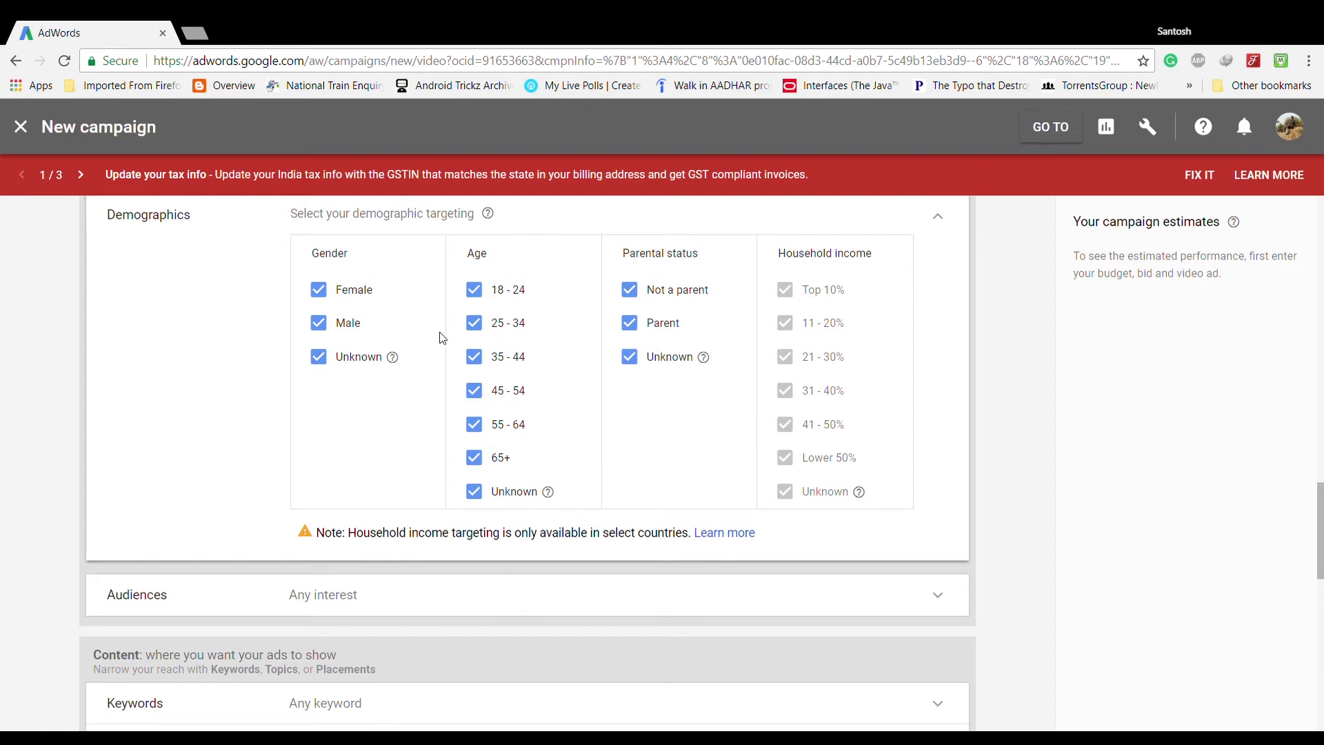
{"action": "scroll", "coordinate": [662, 421], "scroll_direction": "down", "scroll_amount": 3}
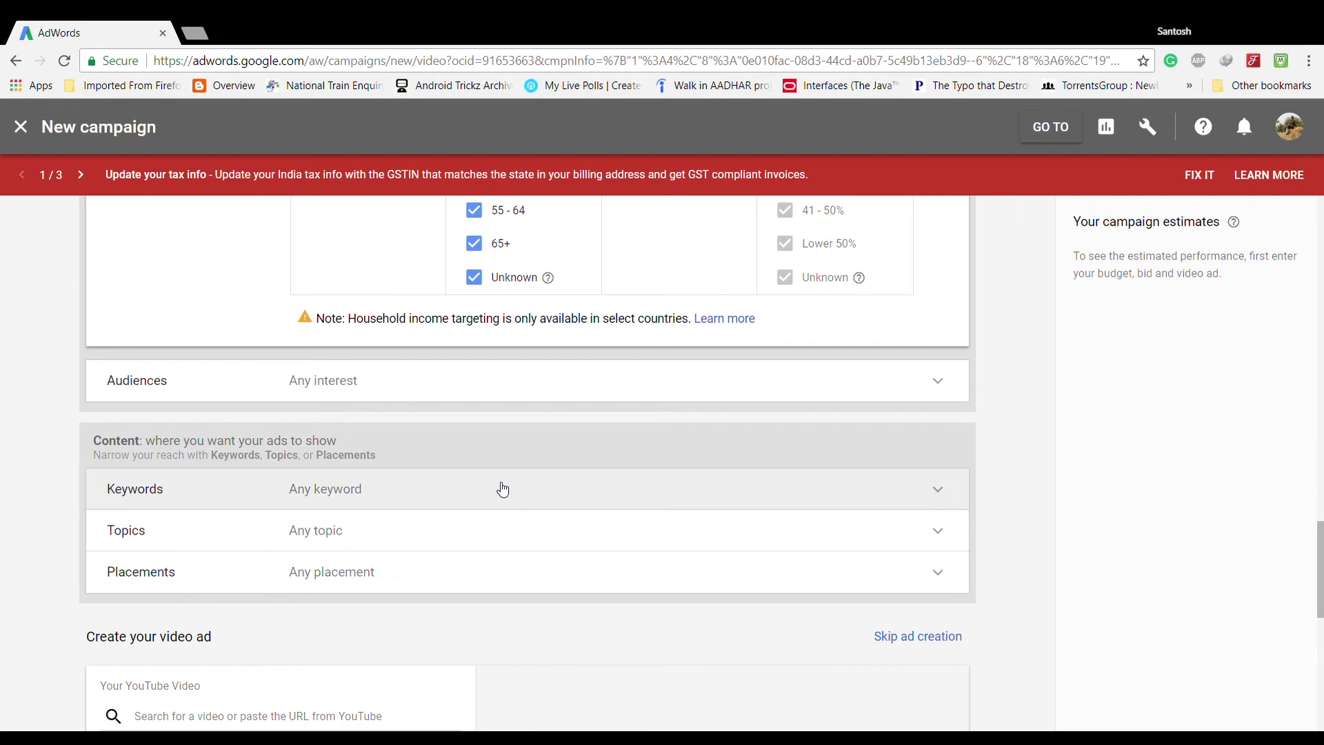
Add the Technology affinity audience to the ad group's audience targeting
{"action": "scroll", "coordinate": [936, 362], "scroll_direction": "up", "scroll_amount": 3}
{"action": "left_click", "coordinate": [562, 597]}
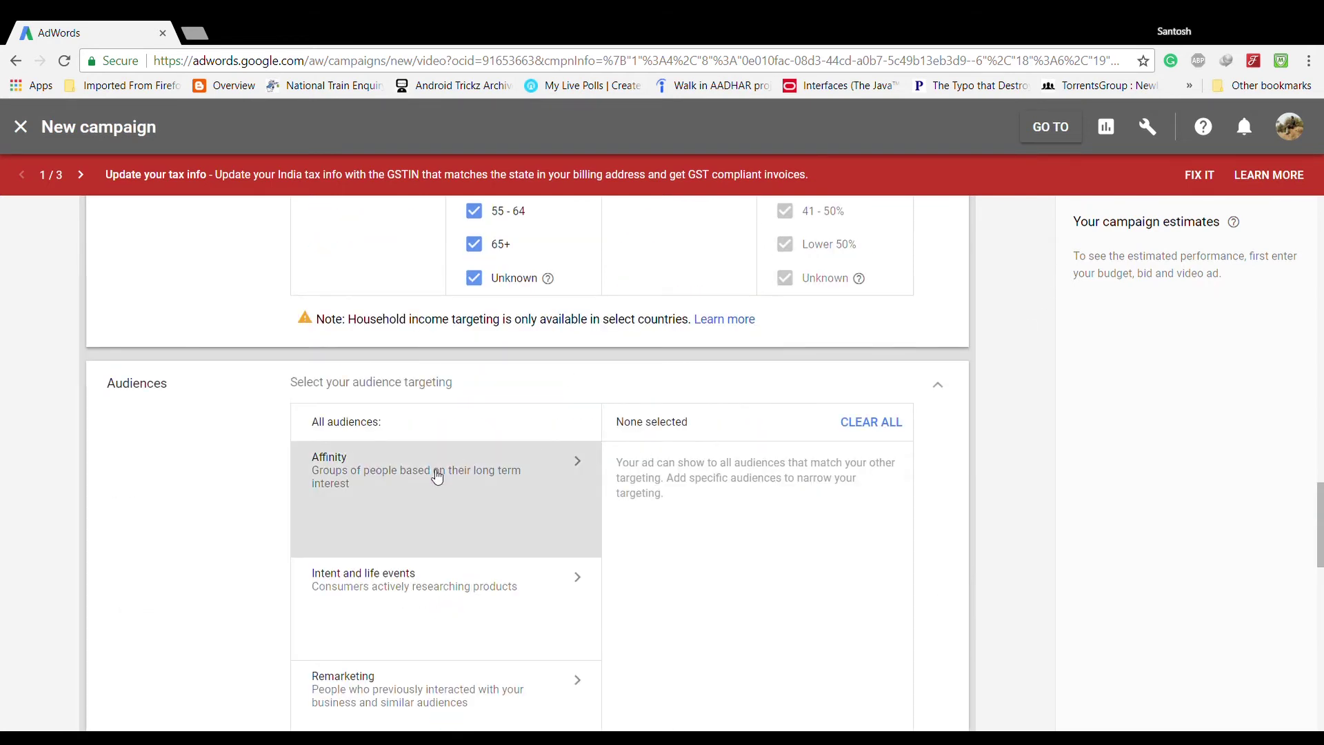
{"action": "scroll", "coordinate": [809, 374], "scroll_direction": "down", "scroll_amount": 2}
{"action": "left_click_drag", "start_coordinate": [892, 376], "coordinate": [483, 285]}
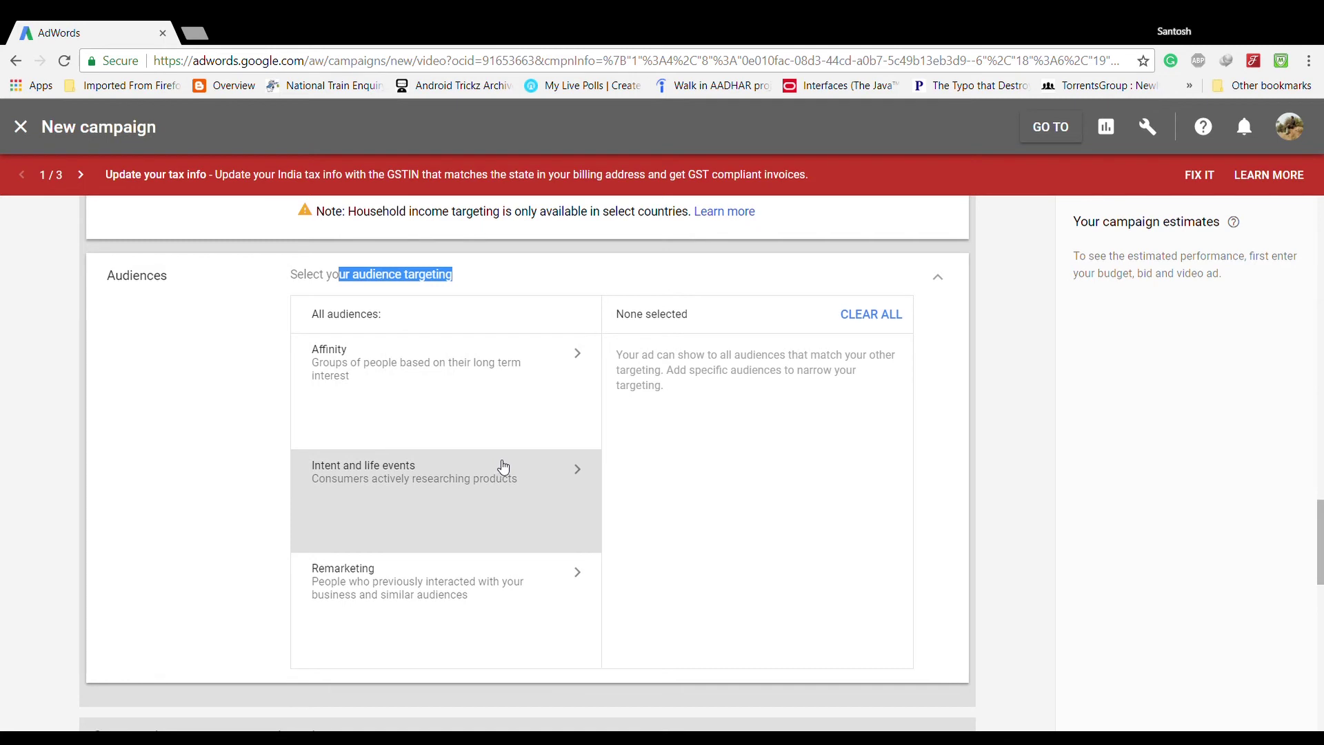
{"action": "left_click", "coordinate": [544, 377]}
{"action": "scroll", "coordinate": [445, 473], "scroll_direction": "down", "scroll_amount": 3}
{"action": "left_click", "coordinate": [421, 523]}
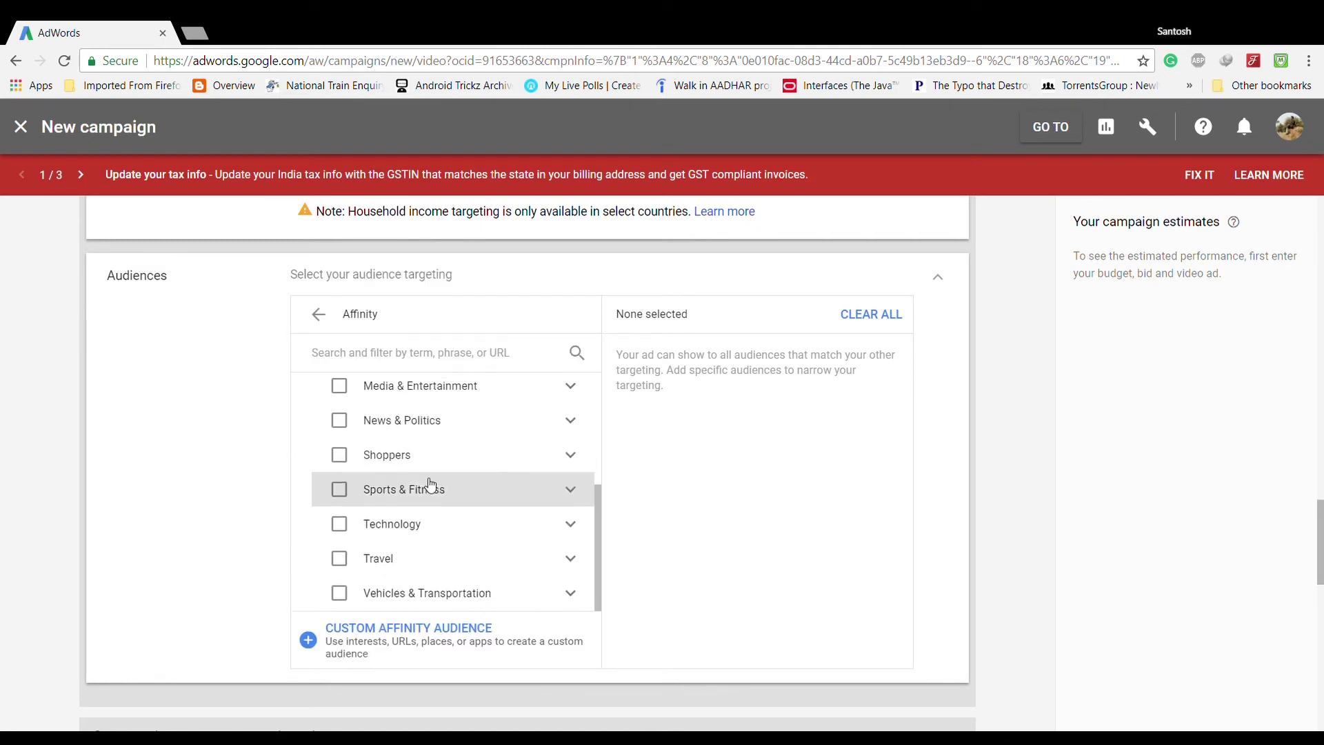
{"action": "scroll", "coordinate": [416, 576], "scroll_direction": "down", "scroll_amount": 3}
{"action": "scroll", "coordinate": [411, 387], "scroll_direction": "up", "scroll_amount": 6}
{"action": "scroll", "coordinate": [417, 482], "scroll_direction": "down", "scroll_amount": 3}
{"action": "scroll", "coordinate": [427, 542], "scroll_direction": "down", "scroll_amount": 2}
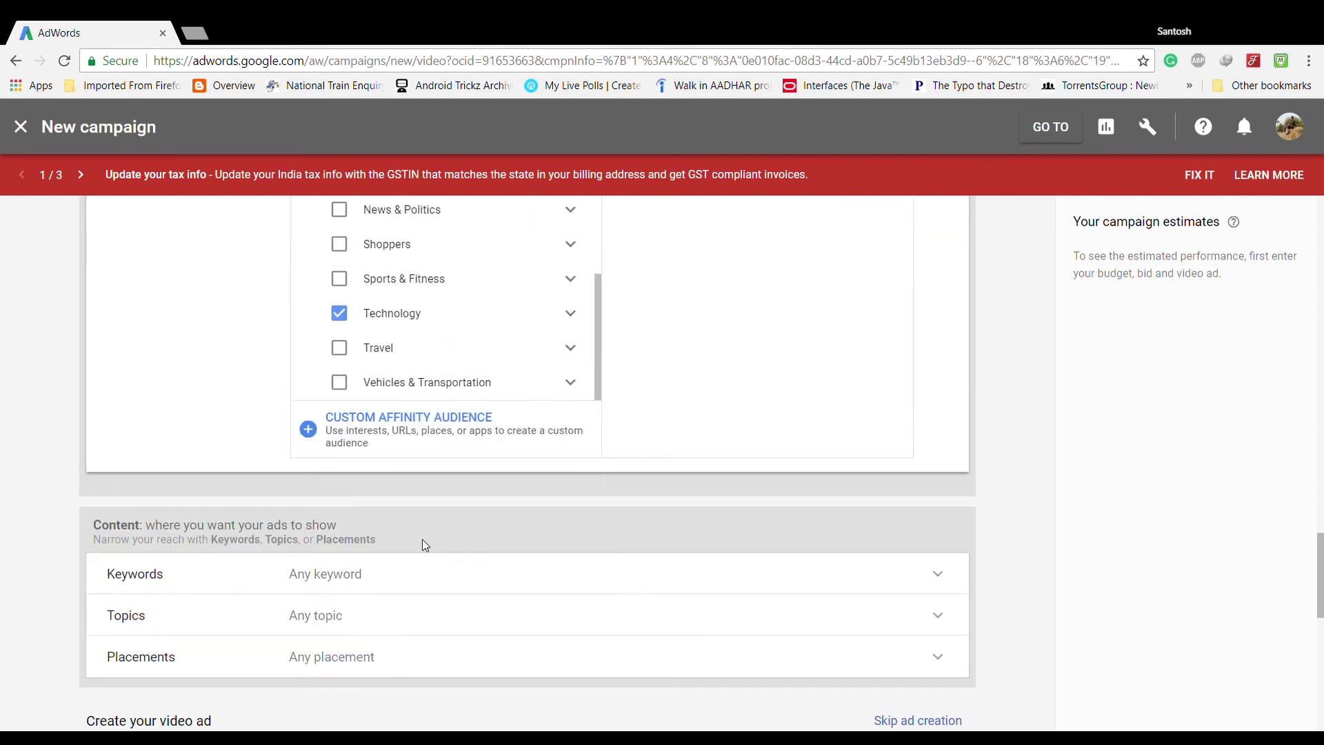
Add the in-market audiences Computers & Peripherals, Telecom, Software and Education to the audience targeting
{"action": "scroll", "coordinate": [413, 420], "scroll_direction": "up", "scroll_amount": 5}
{"action": "scroll", "coordinate": [414, 420], "scroll_direction": "down", "scroll_amount": 3}
{"action": "left_click", "coordinate": [319, 320]}
{"action": "left_click", "coordinate": [447, 526]}
{"action": "left_click", "coordinate": [458, 405]}
{"action": "scroll", "coordinate": [479, 485], "scroll_direction": "down", "scroll_amount": 2}
{"action": "scroll", "coordinate": [425, 502], "scroll_direction": "up", "scroll_amount": 2}
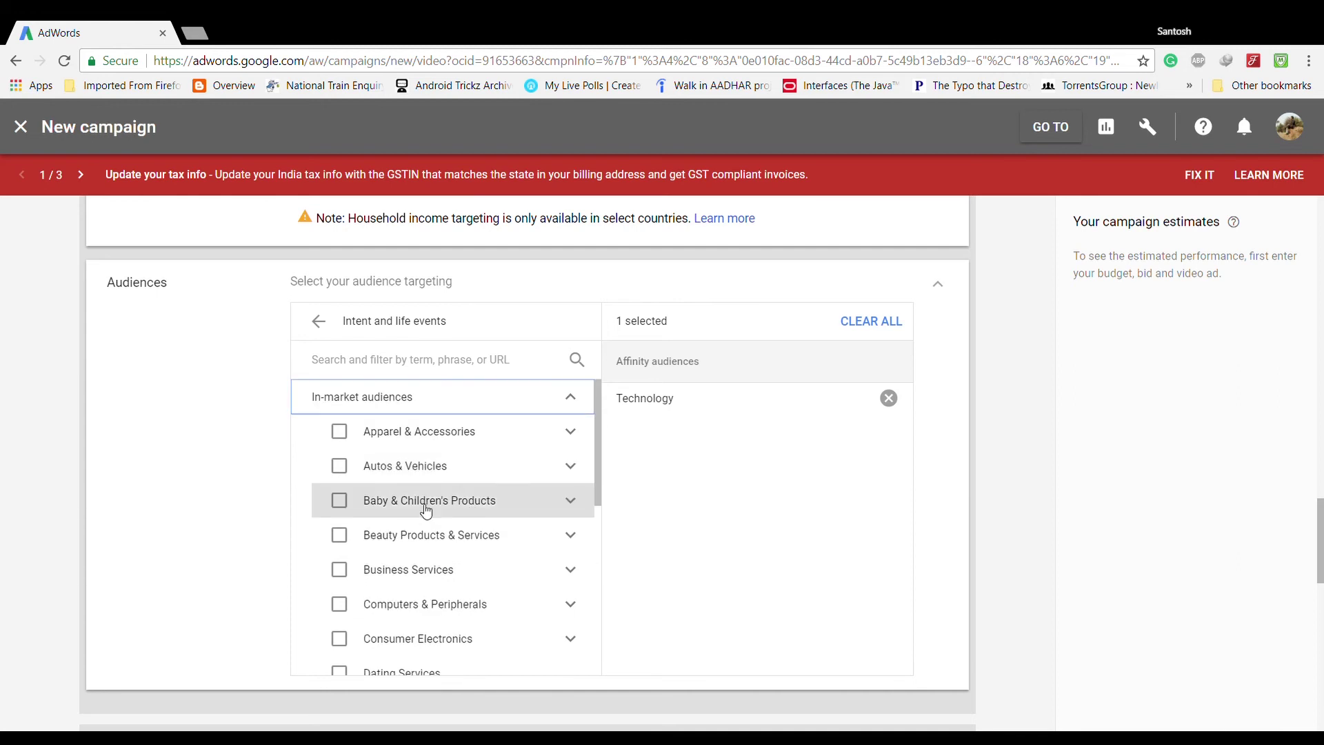
{"action": "left_click", "coordinate": [428, 597]}
{"action": "scroll", "coordinate": [427, 593], "scroll_direction": "down", "scroll_amount": 6}
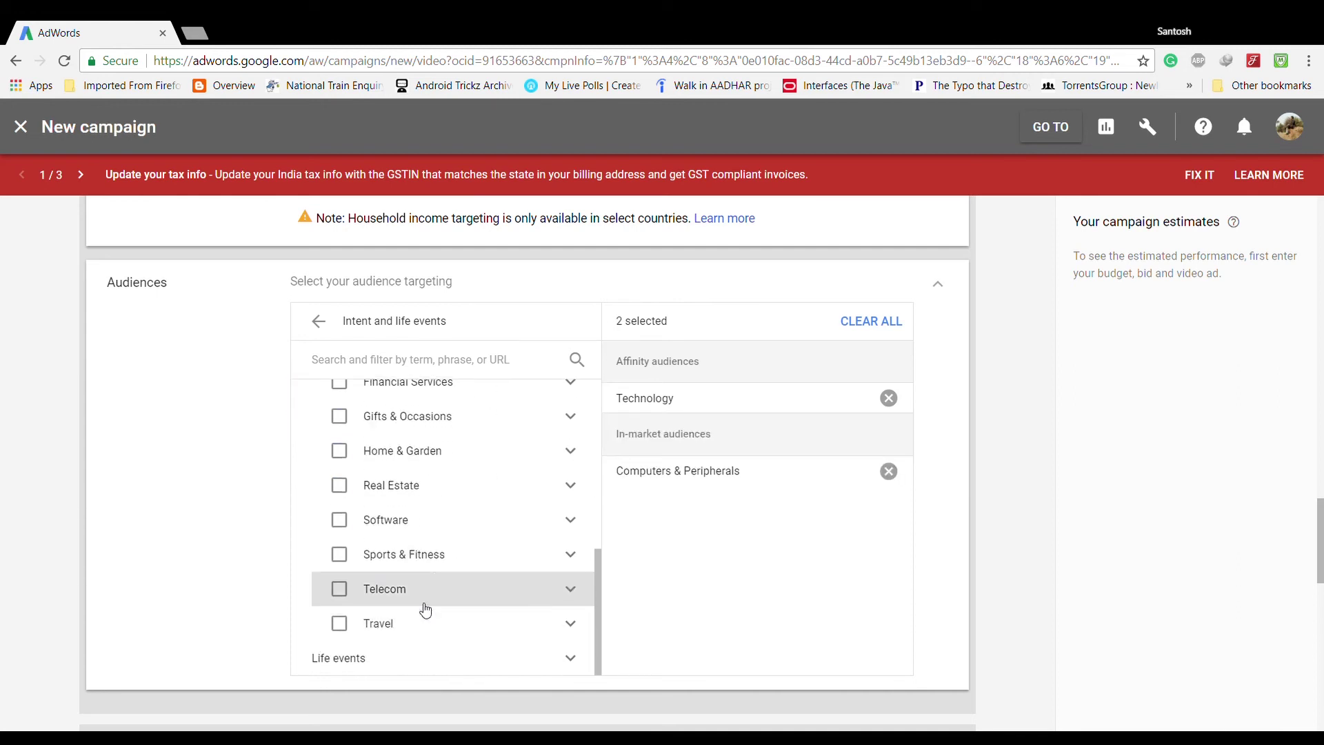
{"action": "left_click", "coordinate": [426, 593]}
{"action": "left_click", "coordinate": [423, 523]}
{"action": "scroll", "coordinate": [432, 467], "scroll_direction": "up", "scroll_amount": 3}
{"action": "left_click", "coordinate": [483, 489]}
{"action": "scroll", "coordinate": [441, 518], "scroll_direction": "up", "scroll_amount": 1}
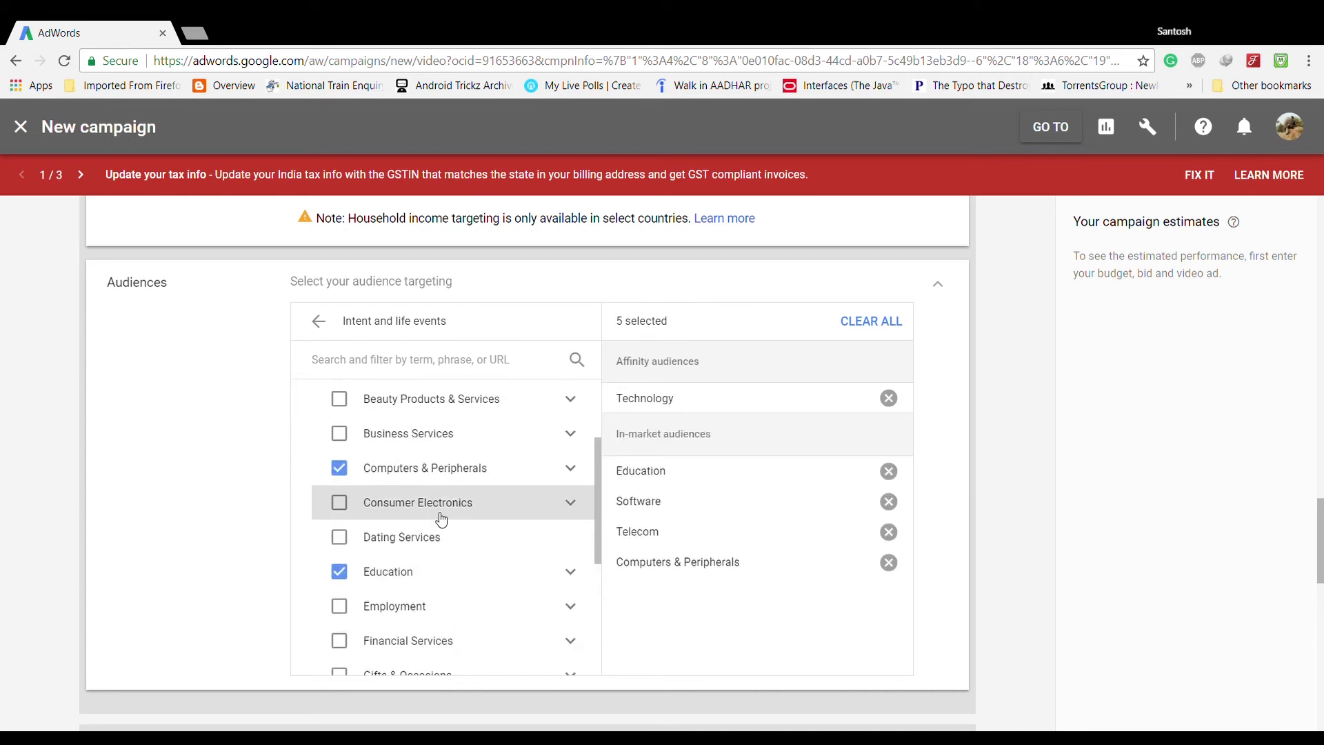
Add the targeting keywords "how to videos" and "Tech Videos" and expand the Topics section
{"action": "scroll", "coordinate": [441, 519], "scroll_direction": "down", "scroll_amount": 10}
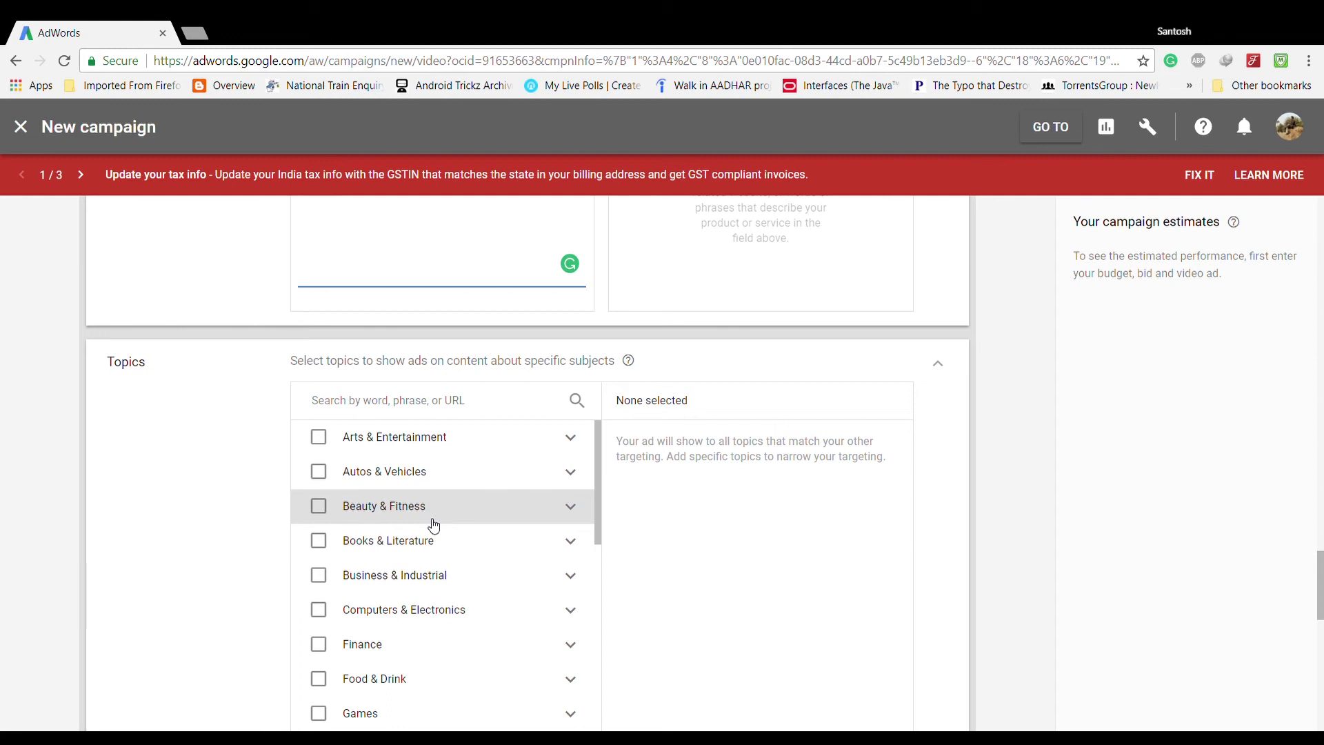
{"action": "scroll", "coordinate": [410, 552], "scroll_direction": "down", "scroll_amount": 3}
{"action": "scroll", "coordinate": [248, 402], "scroll_direction": "up", "scroll_amount": 5}
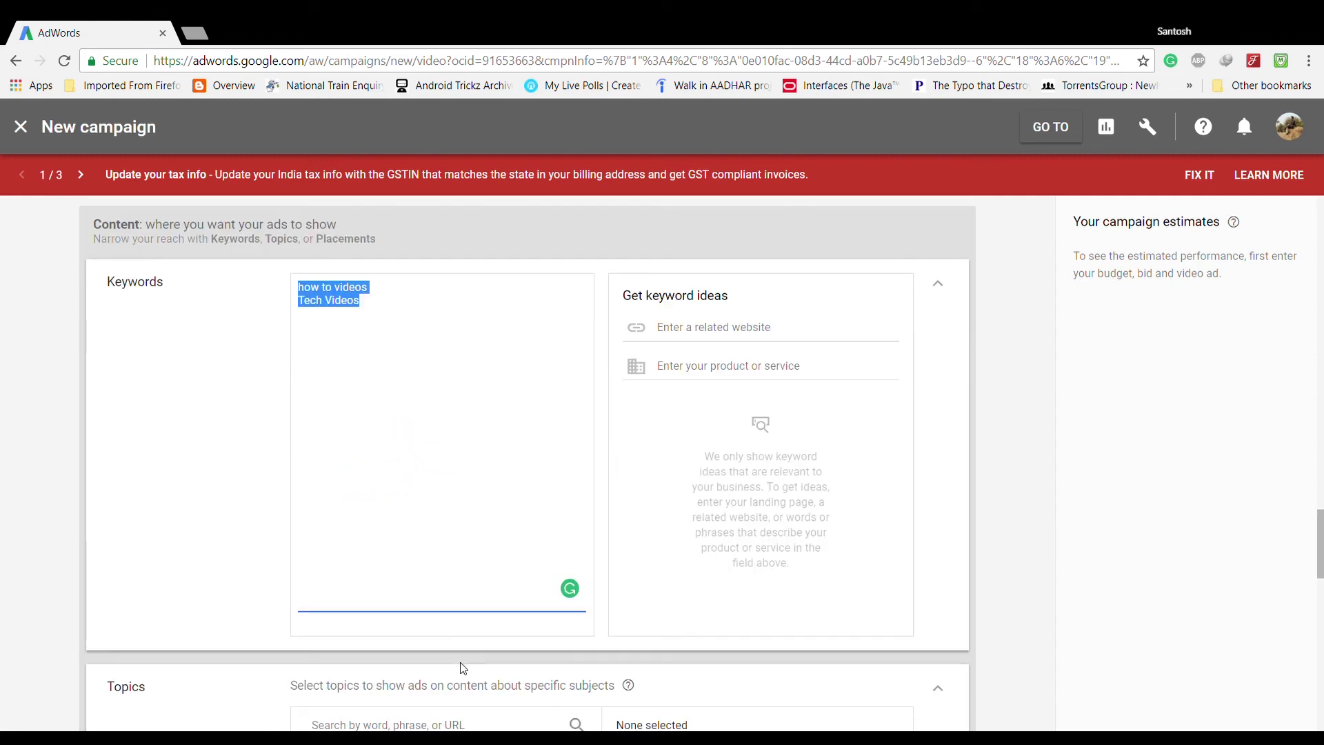
Target the topics Computers & Electronics, Games and Internet & Telecom, leaving Business & Industrial unselected
{"action": "scroll", "coordinate": [248, 402], "scroll_direction": "down", "scroll_amount": 6}
{"action": "scroll", "coordinate": [476, 455], "scroll_direction": "down", "scroll_amount": 2}
{"action": "scroll", "coordinate": [453, 490], "scroll_direction": "up", "scroll_amount": 5}
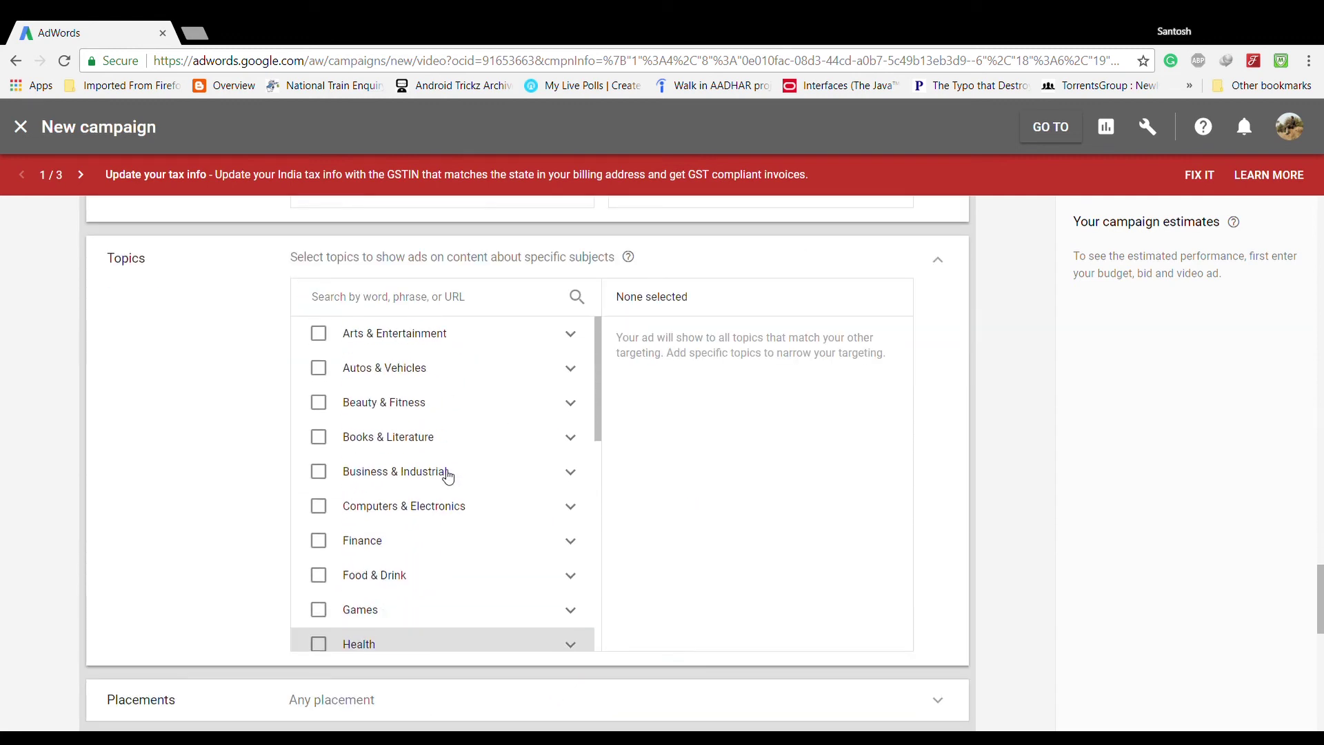
{"action": "left_click", "coordinate": [335, 514]}
{"action": "left_click", "coordinate": [376, 464]}
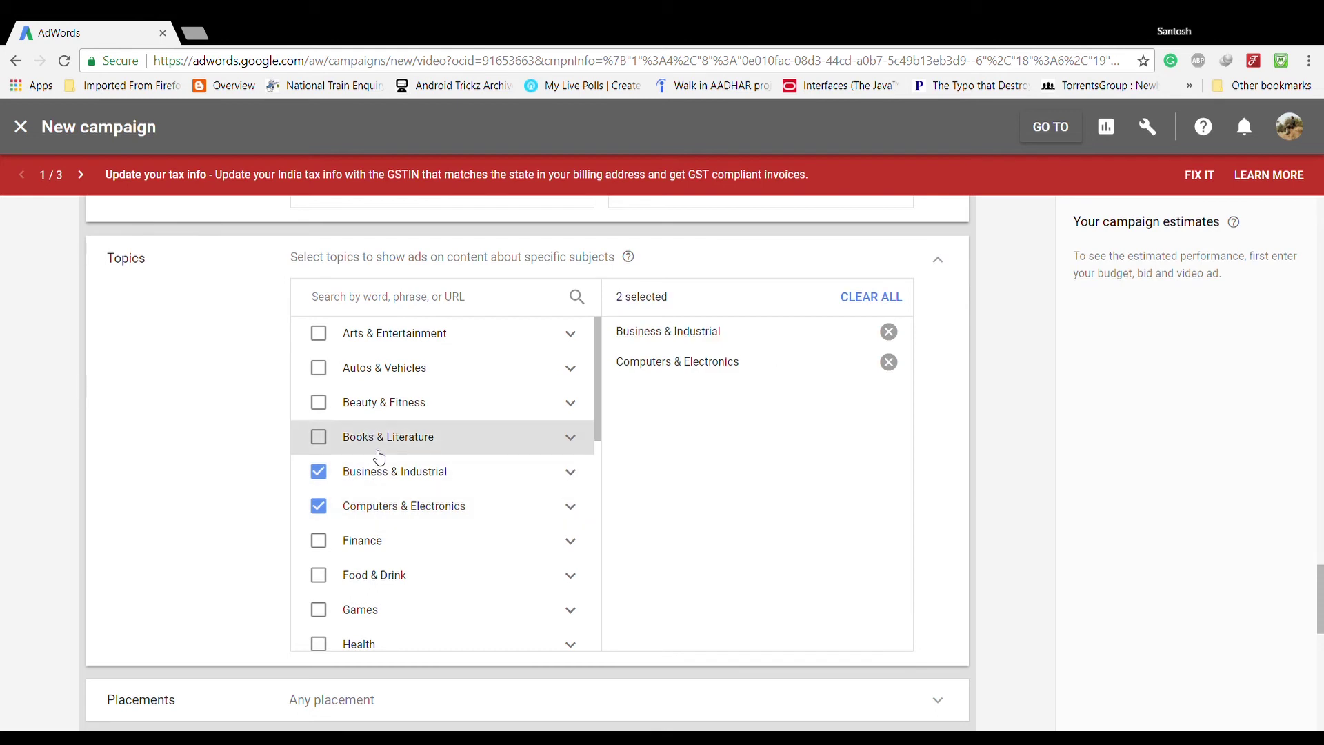
{"action": "left_click", "coordinate": [378, 469]}
{"action": "scroll", "coordinate": [412, 564], "scroll_direction": "up", "scroll_amount": 2}
{"action": "scroll", "coordinate": [412, 564], "scroll_direction": "down", "scroll_amount": 2}
{"action": "left_click", "coordinate": [369, 629]}
{"action": "scroll", "coordinate": [370, 627], "scroll_direction": "down", "scroll_amount": 3}
{"action": "left_click", "coordinate": [369, 594]}
Add News, People & Society and Science to the targeted topics
{"action": "scroll", "coordinate": [423, 612], "scroll_direction": "down", "scroll_amount": 3}
{"action": "left_click", "coordinate": [417, 526]}
{"action": "scroll", "coordinate": [416, 512], "scroll_direction": "down", "scroll_amount": 1}
{"action": "left_click", "coordinate": [416, 510]}
{"action": "scroll", "coordinate": [420, 501], "scroll_direction": "down", "scroll_amount": 1}
{"action": "left_click", "coordinate": [362, 602]}
{"action": "scroll", "coordinate": [393, 437], "scroll_direction": "down", "scroll_amount": 3}
{"action": "scroll", "coordinate": [424, 397], "scroll_direction": "up", "scroll_amount": 10}
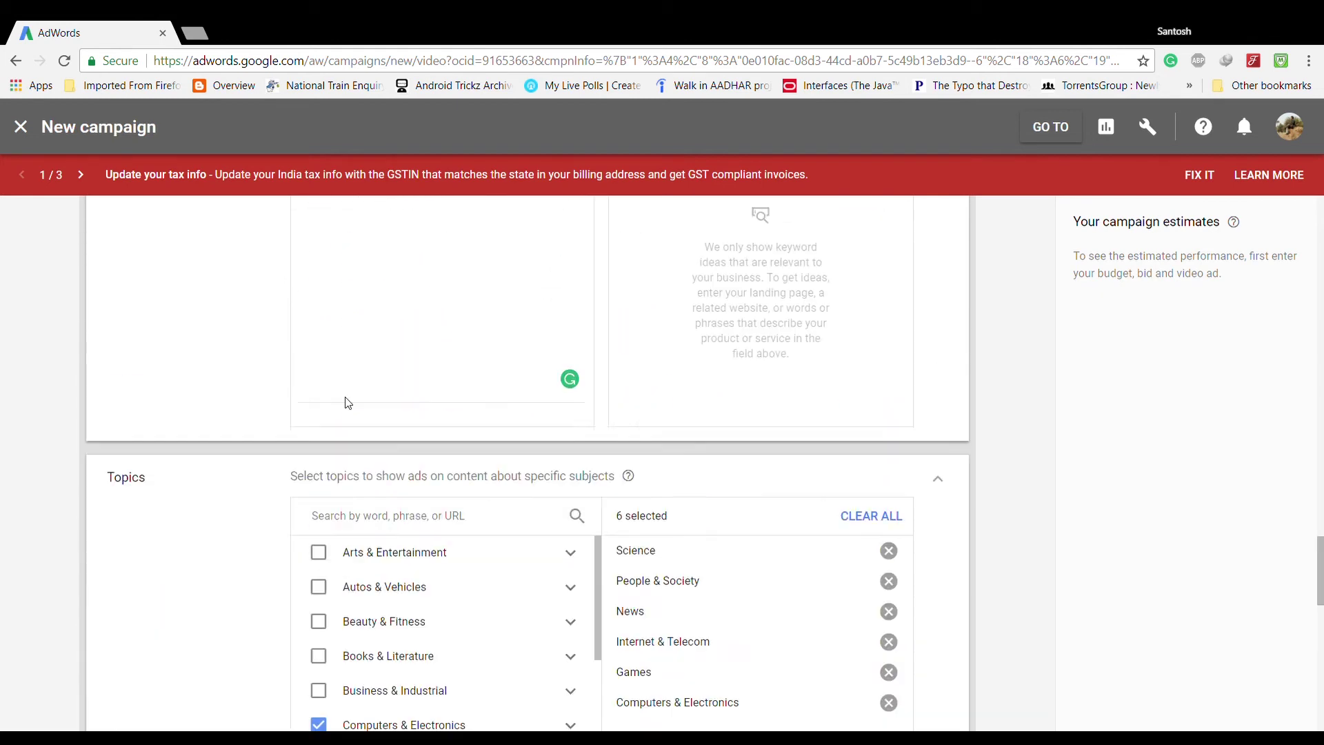
Expand the placement targeting and examine its placement categories without selecting any
{"action": "scroll", "coordinate": [310, 476], "scroll_direction": "down", "scroll_amount": 5}
{"action": "scroll", "coordinate": [915, 483], "scroll_direction": "down", "scroll_amount": 3}
{"action": "left_click", "coordinate": [915, 393]}
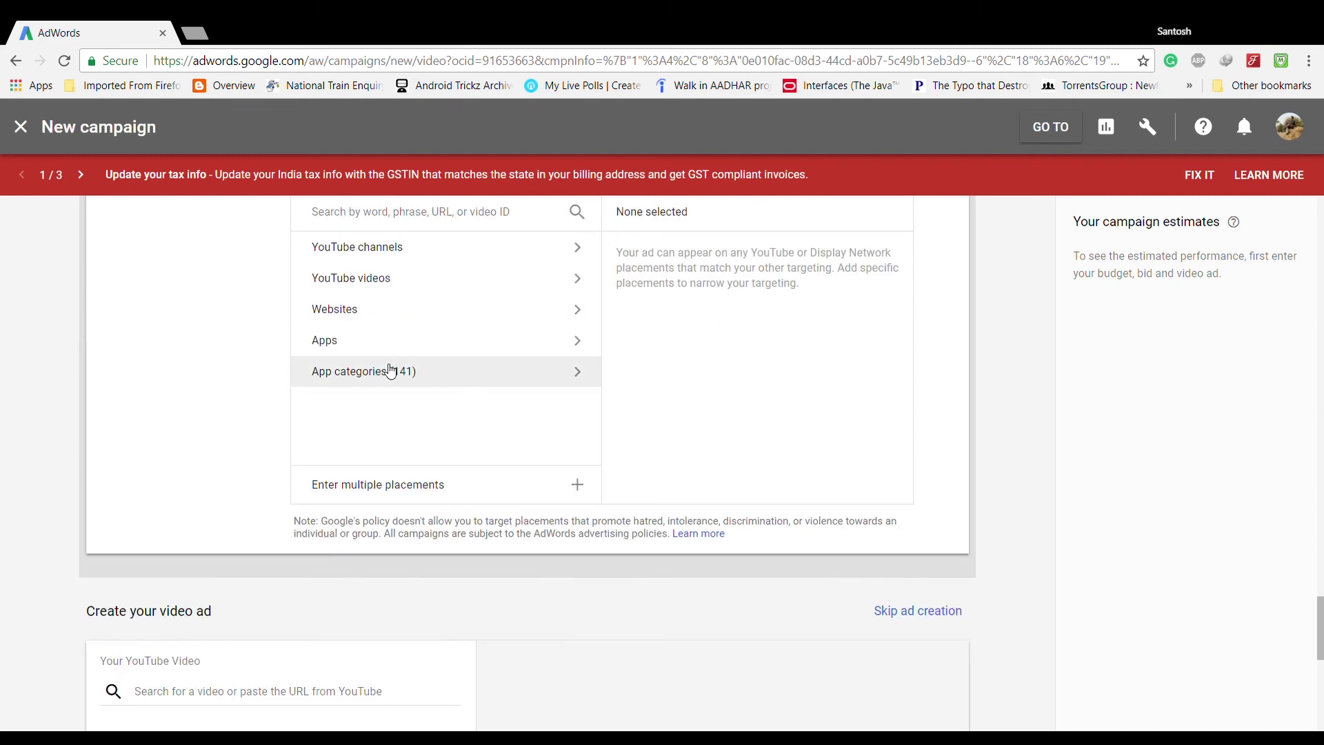
{"action": "scroll", "coordinate": [603, 478], "scroll_direction": "up", "scroll_amount": 3}
{"action": "left_click", "coordinate": [538, 463]}
{"action": "left_click", "coordinate": [317, 462]}
{"action": "left_click", "coordinate": [497, 588]}
{"action": "scroll", "coordinate": [414, 552], "scroll_direction": "up", "scroll_amount": 5}
{"action": "scroll", "coordinate": [386, 482], "scroll_direction": "down", "scroll_amount": 8}
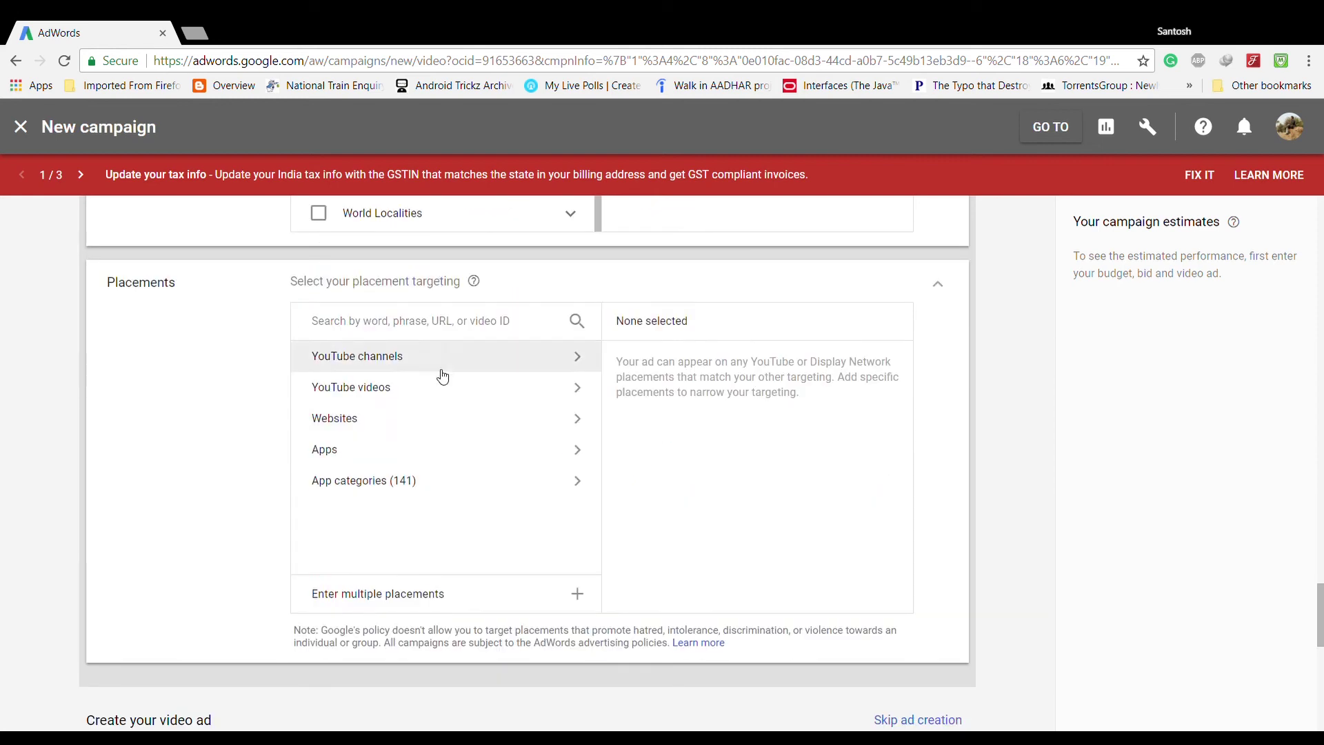
{"action": "left_click", "coordinate": [440, 364]}
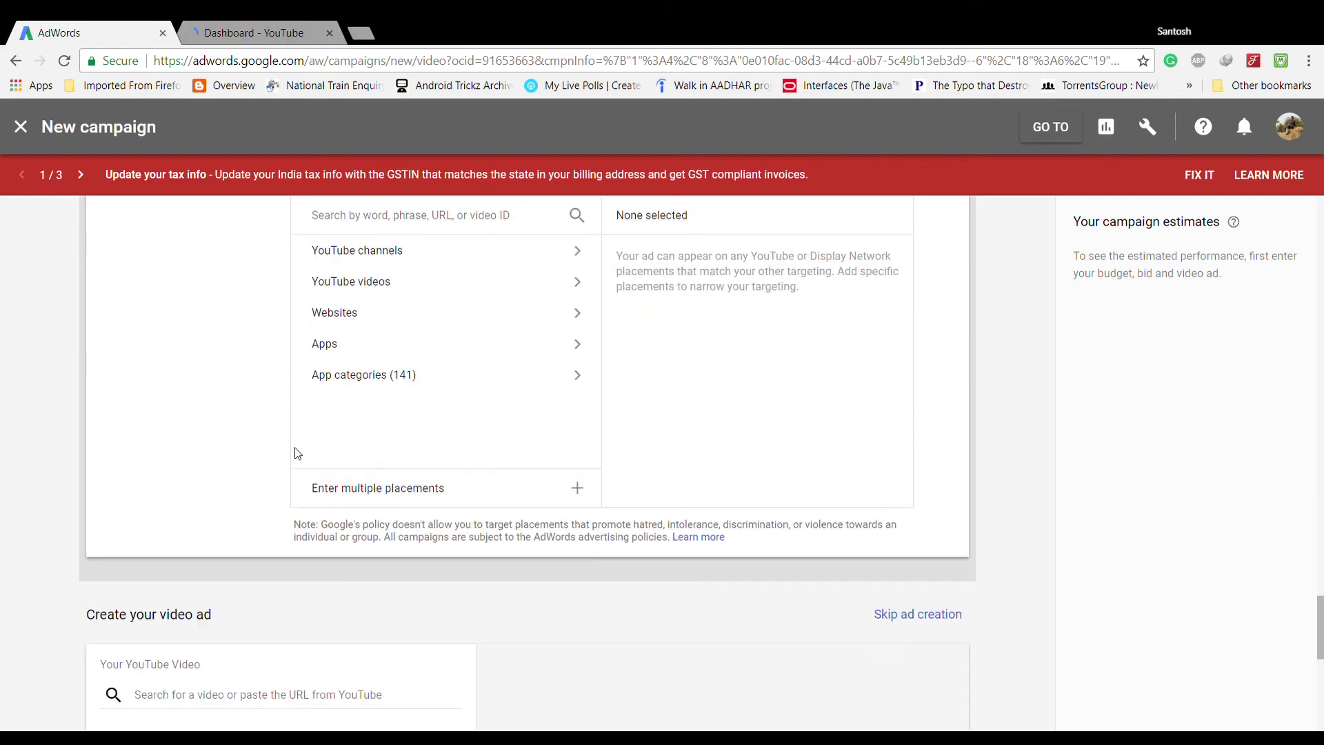
{"action": "scroll", "coordinate": [135, 583], "scroll_direction": "down", "scroll_amount": 7}
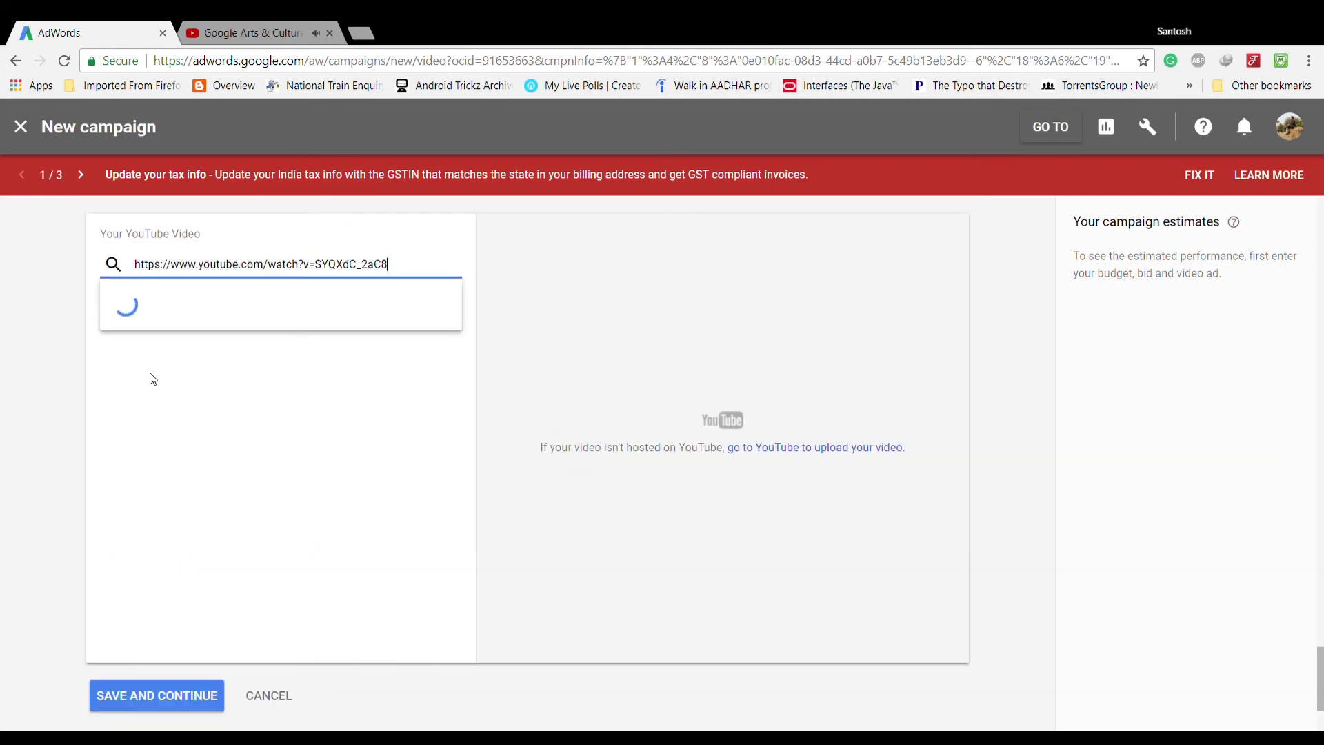
{"action": "left_click", "coordinate": [281, 306]}
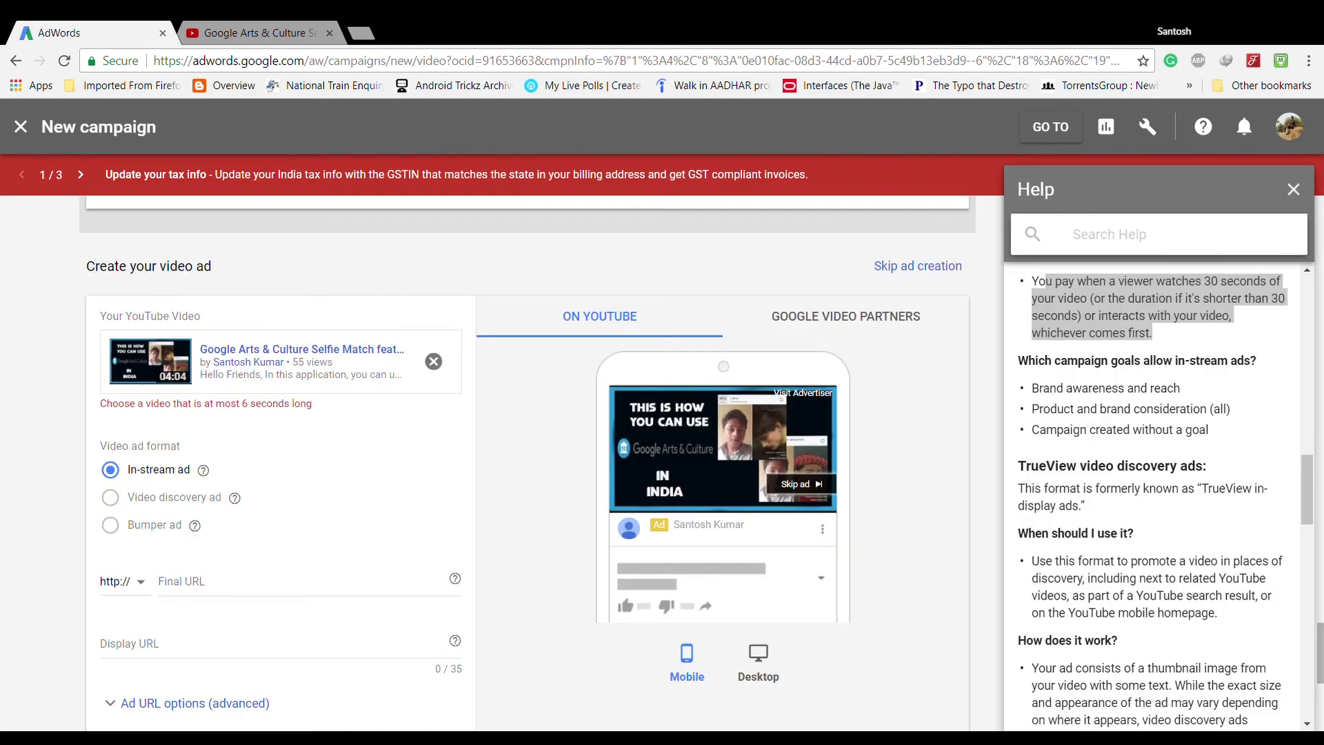
{"action": "left_click", "coordinate": [143, 651]}
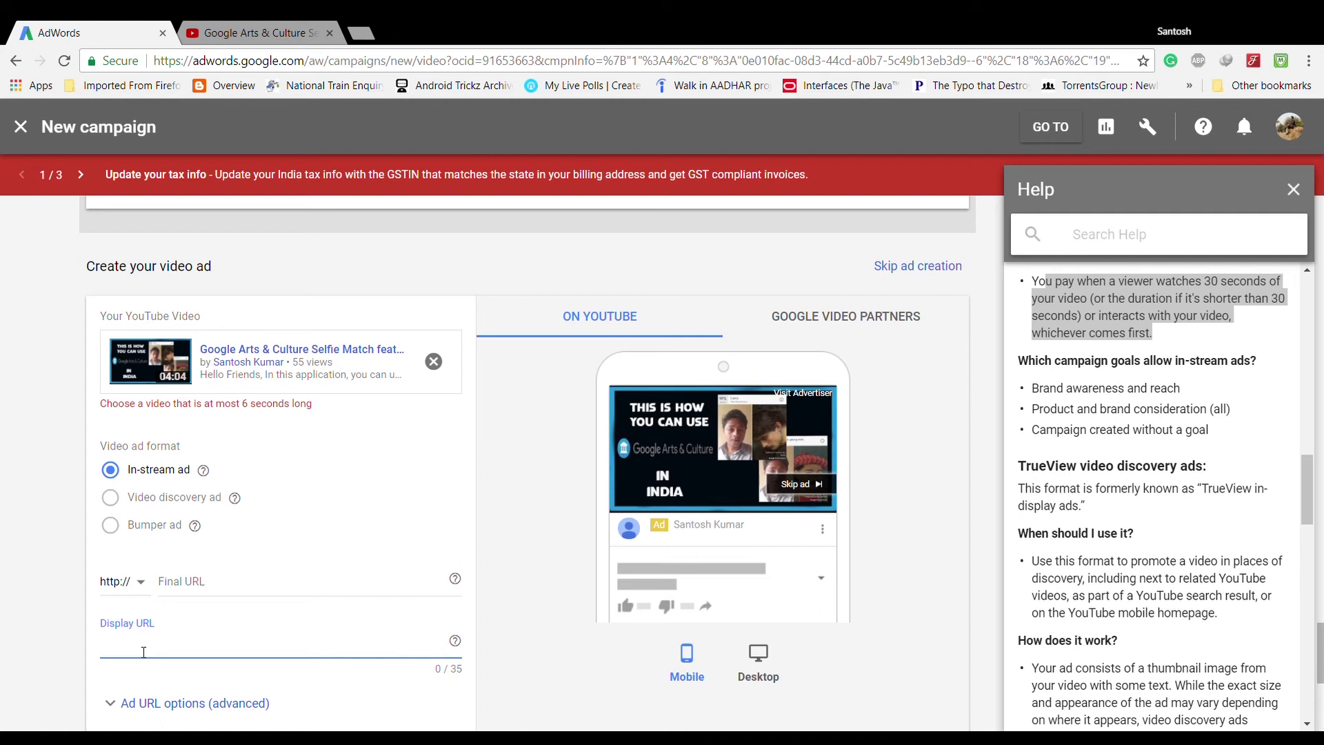
{"action": "type", "text": "https://www.youtube.com/watch?v=SYQXdC_2aC8"}
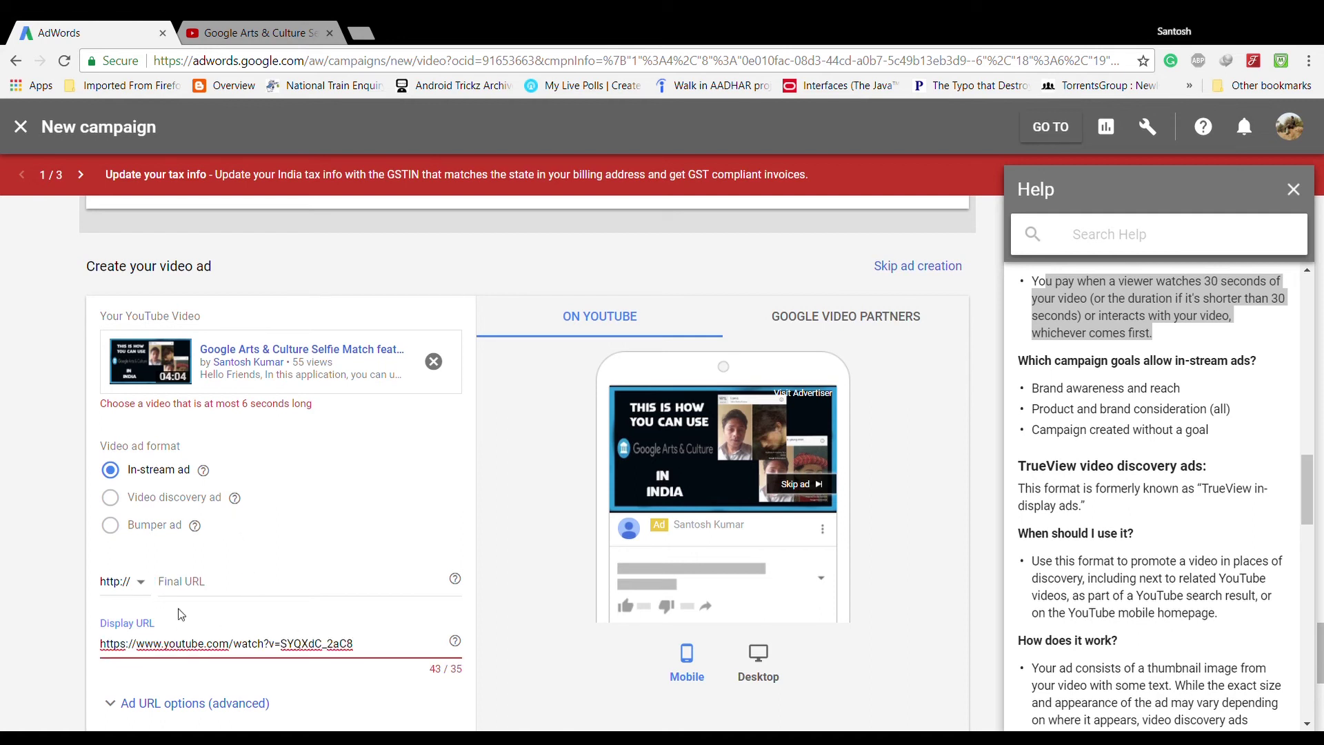
{"action": "scroll", "coordinate": [361, 627], "scroll_direction": "down", "scroll_amount": 2}
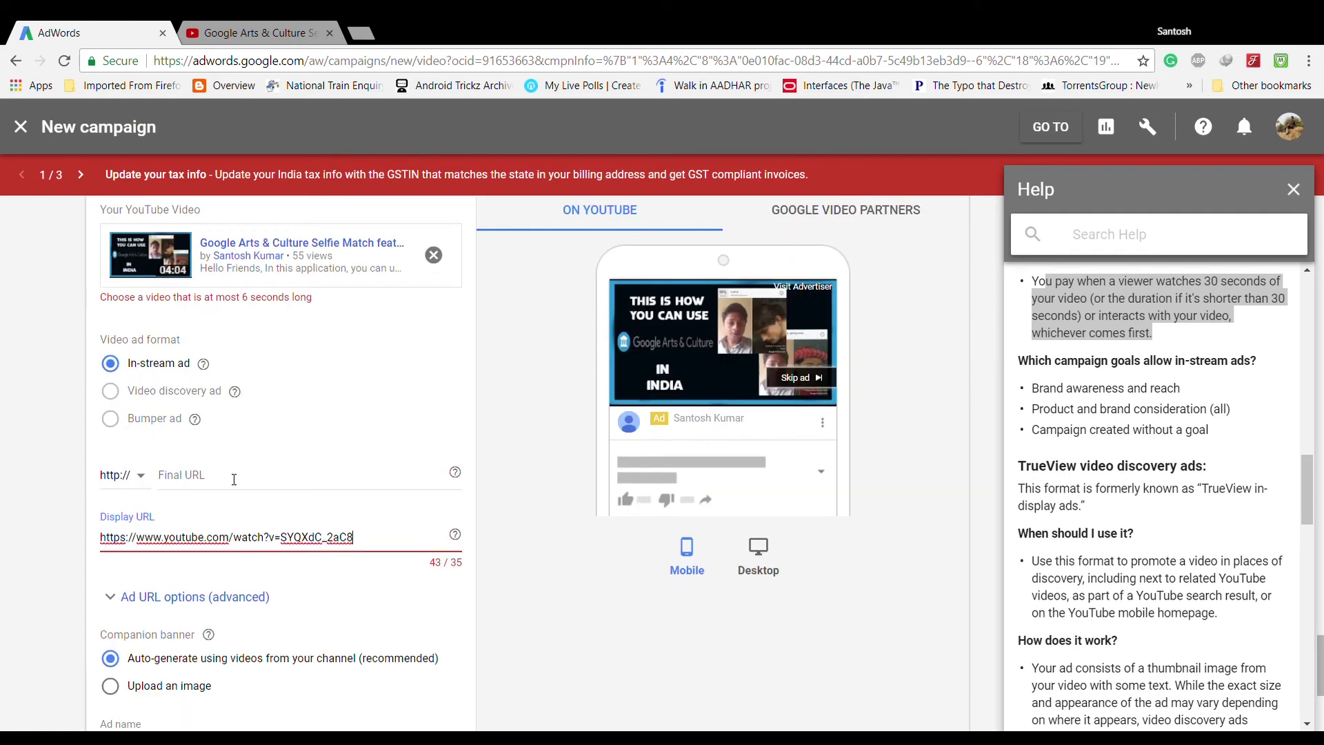
{"action": "left_click", "coordinate": [234, 479]}
{"action": "type", "text": "www.youtube.com/watch?v=SYQXdC_2aC8"}
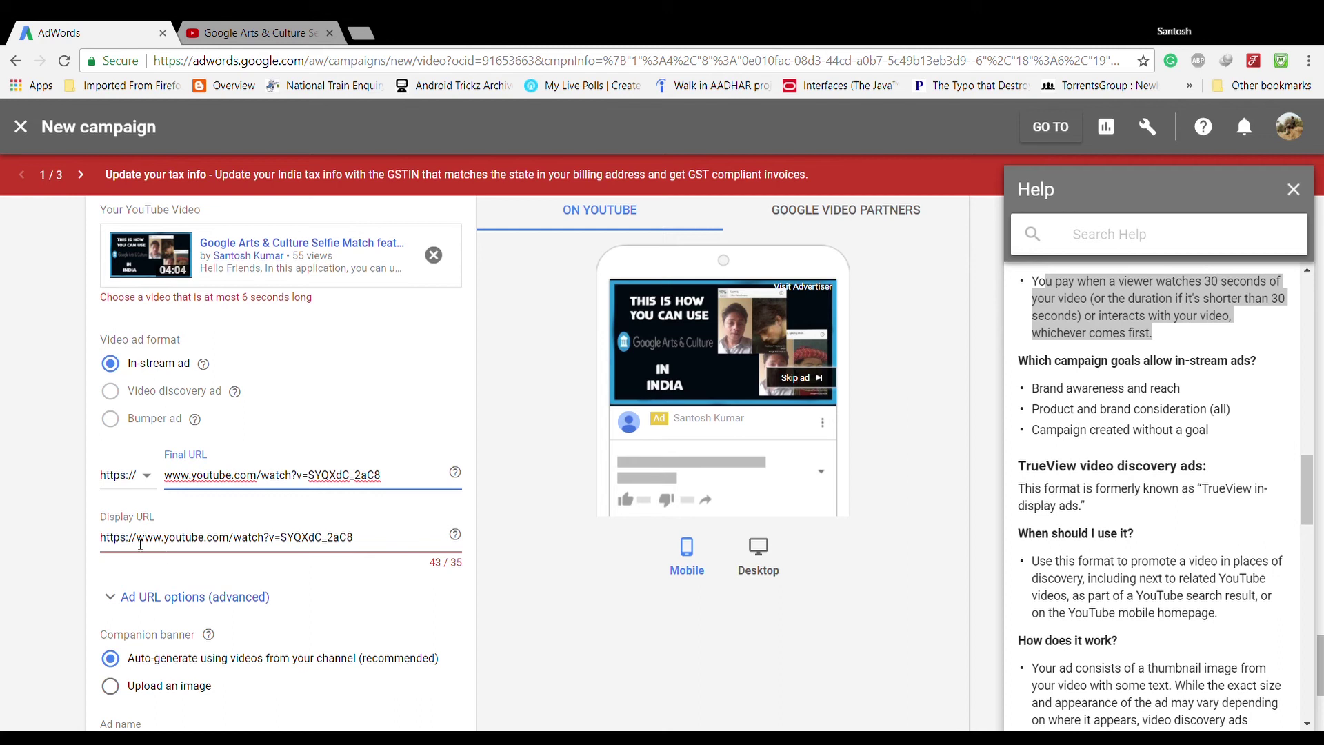
{"action": "left_click_drag", "start_coordinate": [131, 541], "coordinate": [81, 549]}
{"action": "key", "text": "BackSpace"}
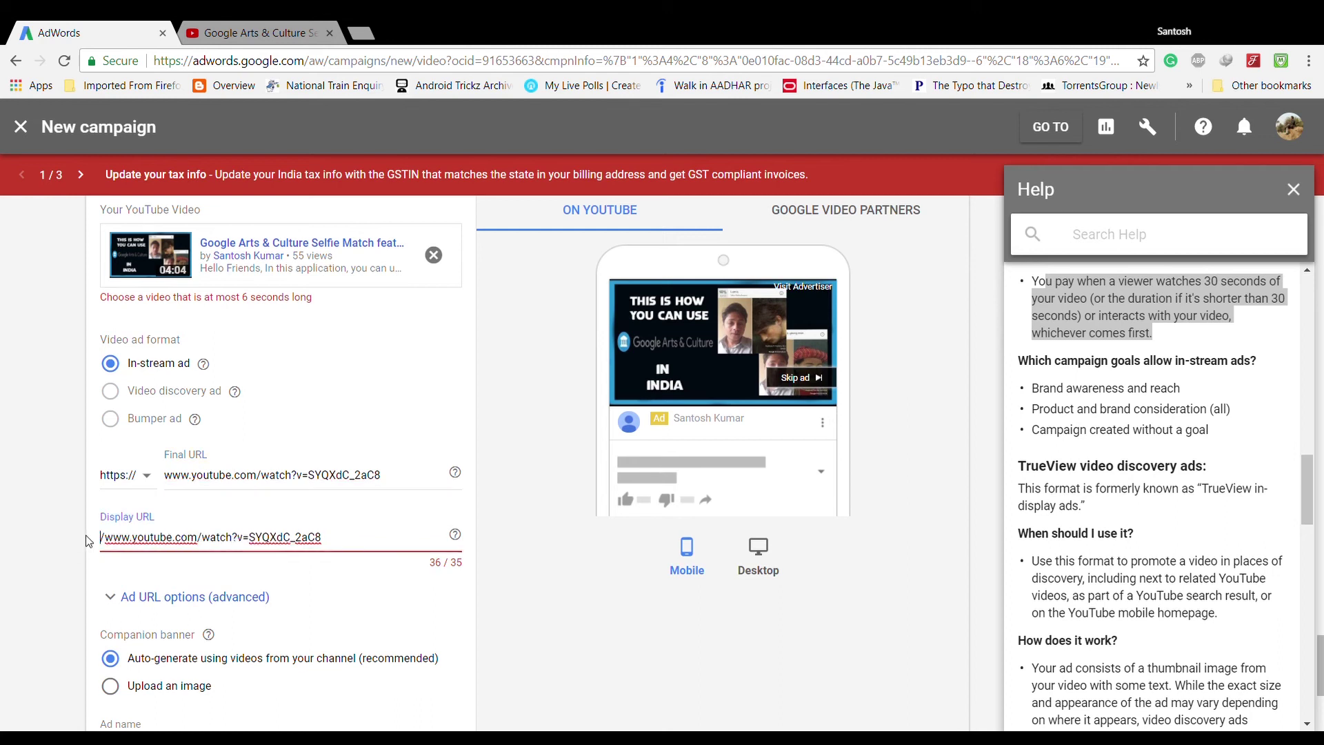
{"action": "key", "text": "Delete"}
Check the description of the video discovery ad format and save the campaign with the in-stream ad "Art & Culture Ad"
{"action": "scroll", "coordinate": [178, 459], "scroll_direction": "up", "scroll_amount": 2}
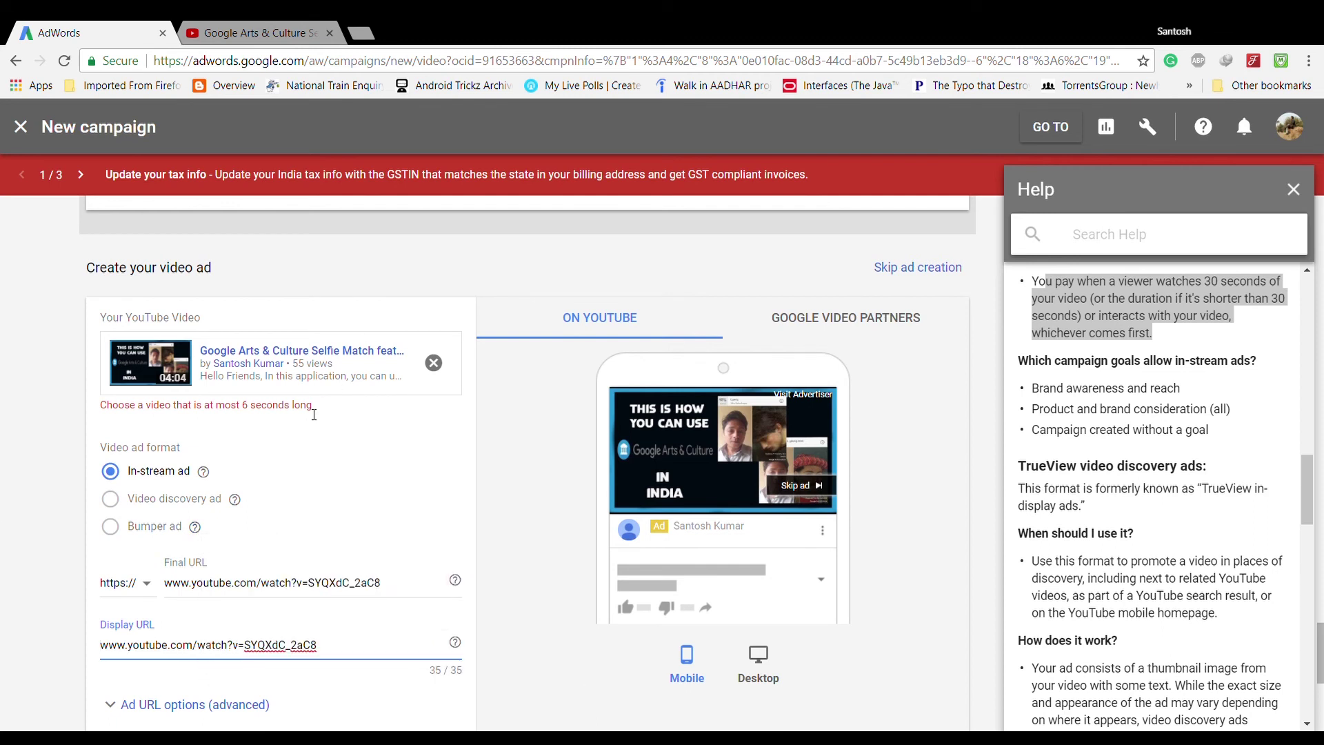
{"action": "mouse_move", "coordinate": [235, 498]}
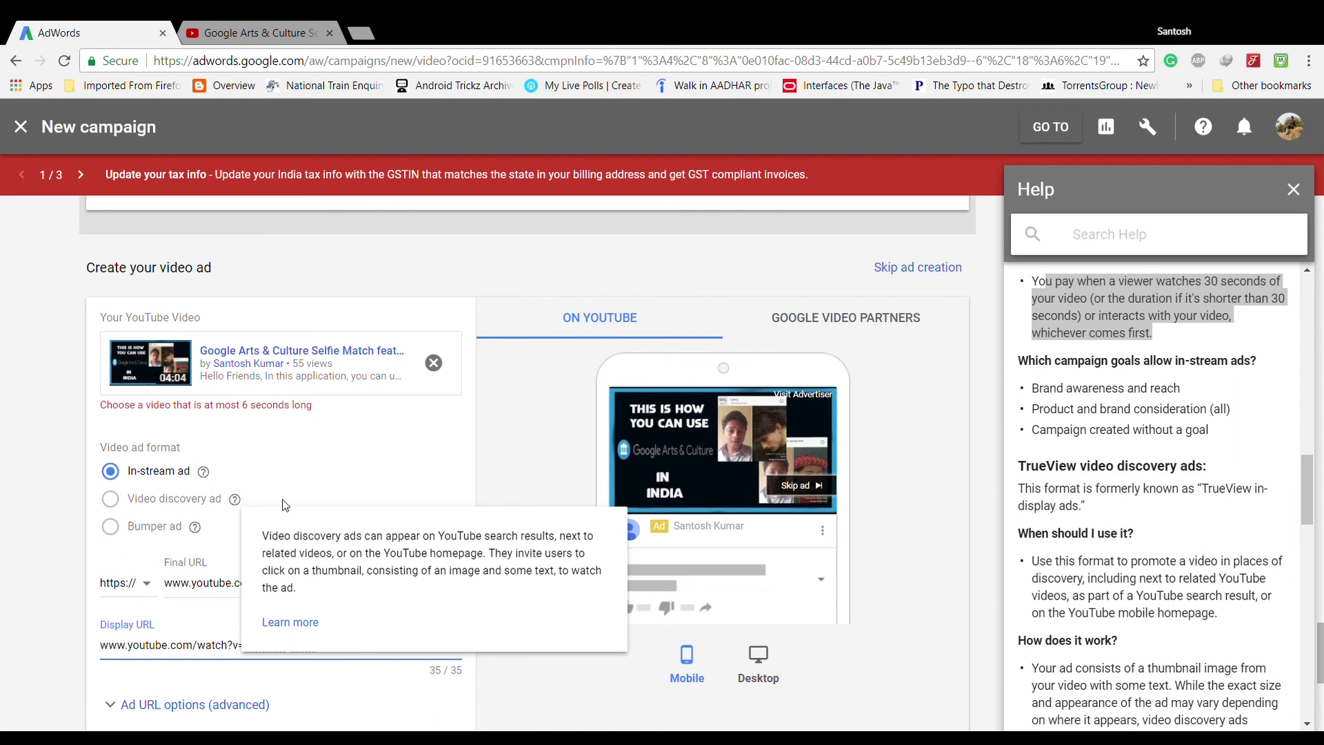
{"action": "left_click", "coordinate": [433, 444]}
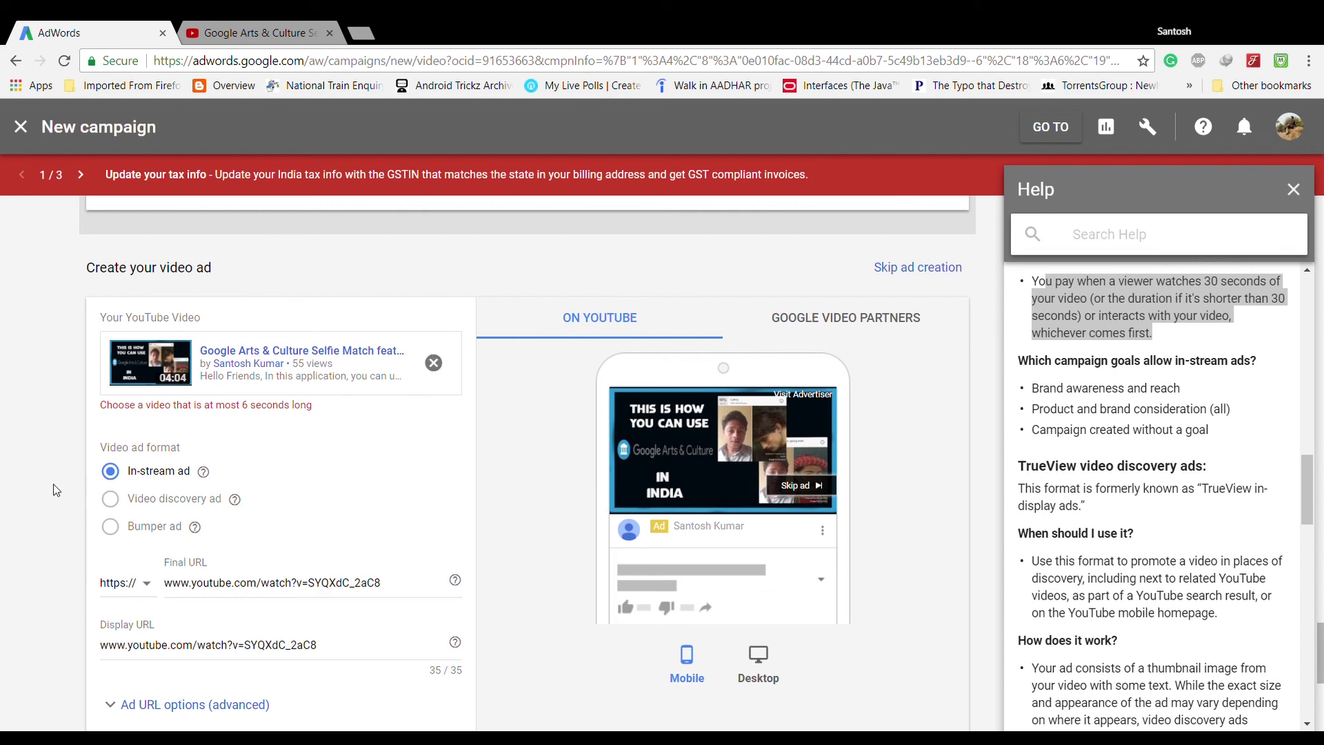
{"action": "scroll", "coordinate": [211, 484], "scroll_direction": "down", "scroll_amount": 6}
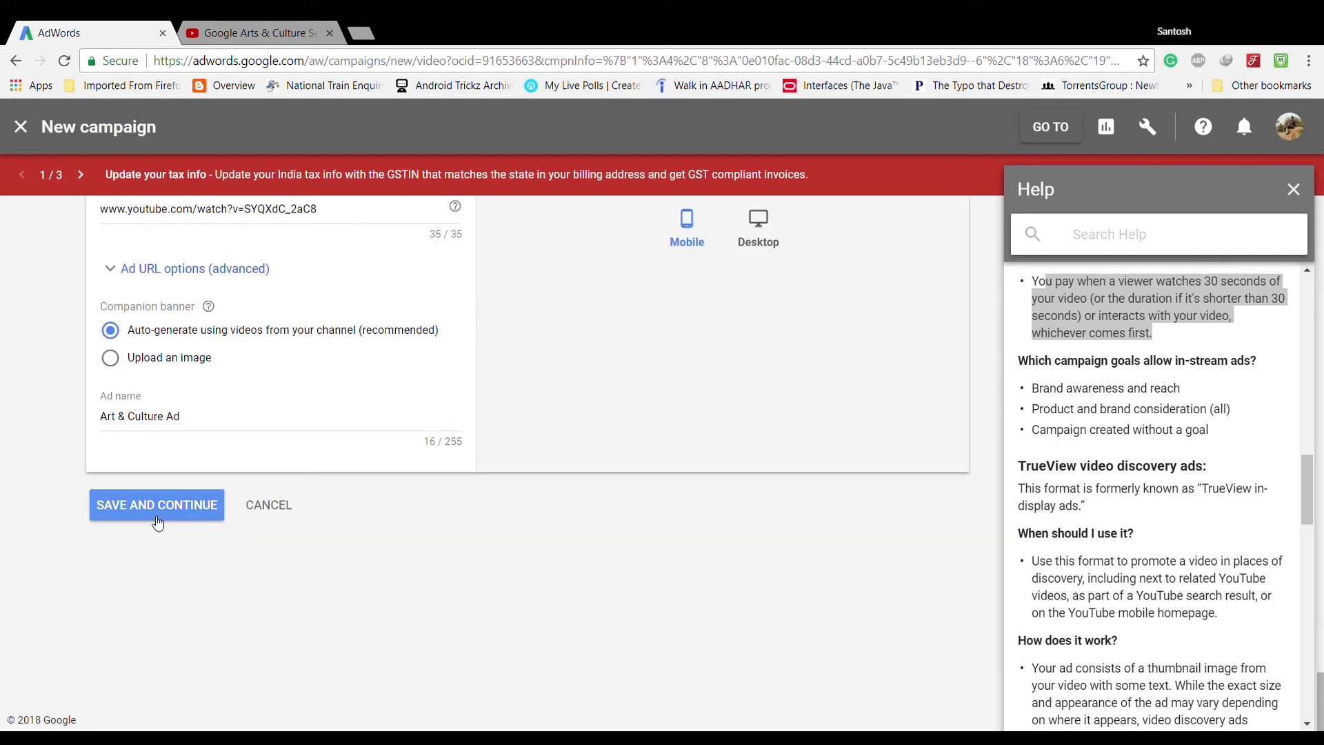
{"action": "left_click", "coordinate": [159, 515]}
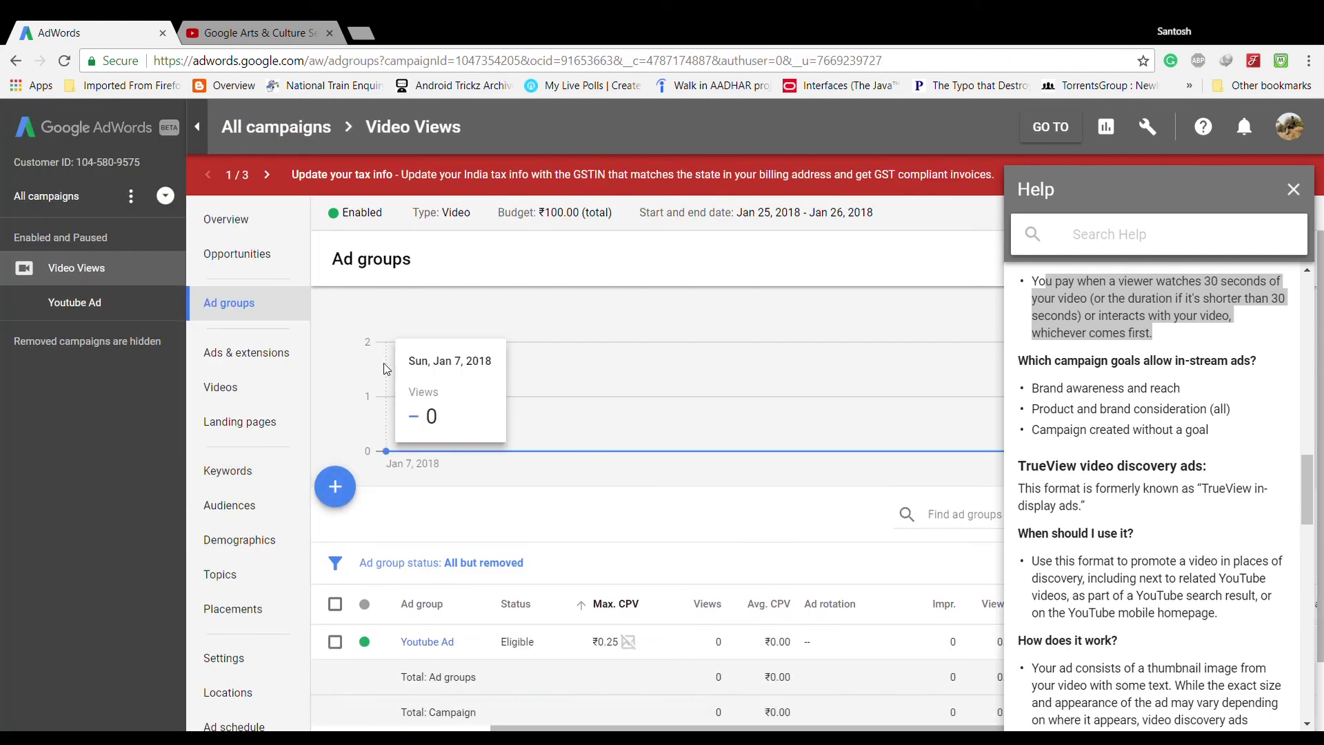
Close the help pane and review the ad group table of the Video Views campaign
{"action": "mouse_move", "coordinate": [640, 565]}
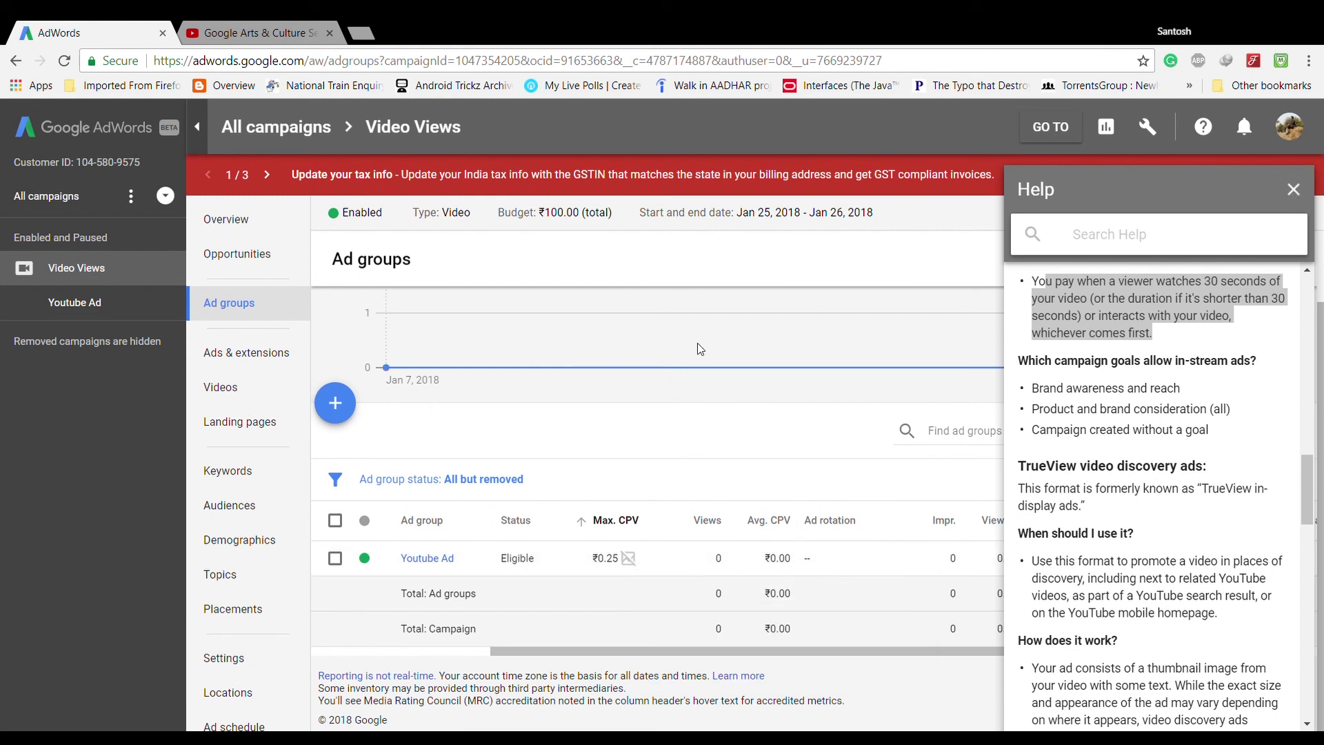
{"action": "left_click", "coordinate": [1294, 191]}
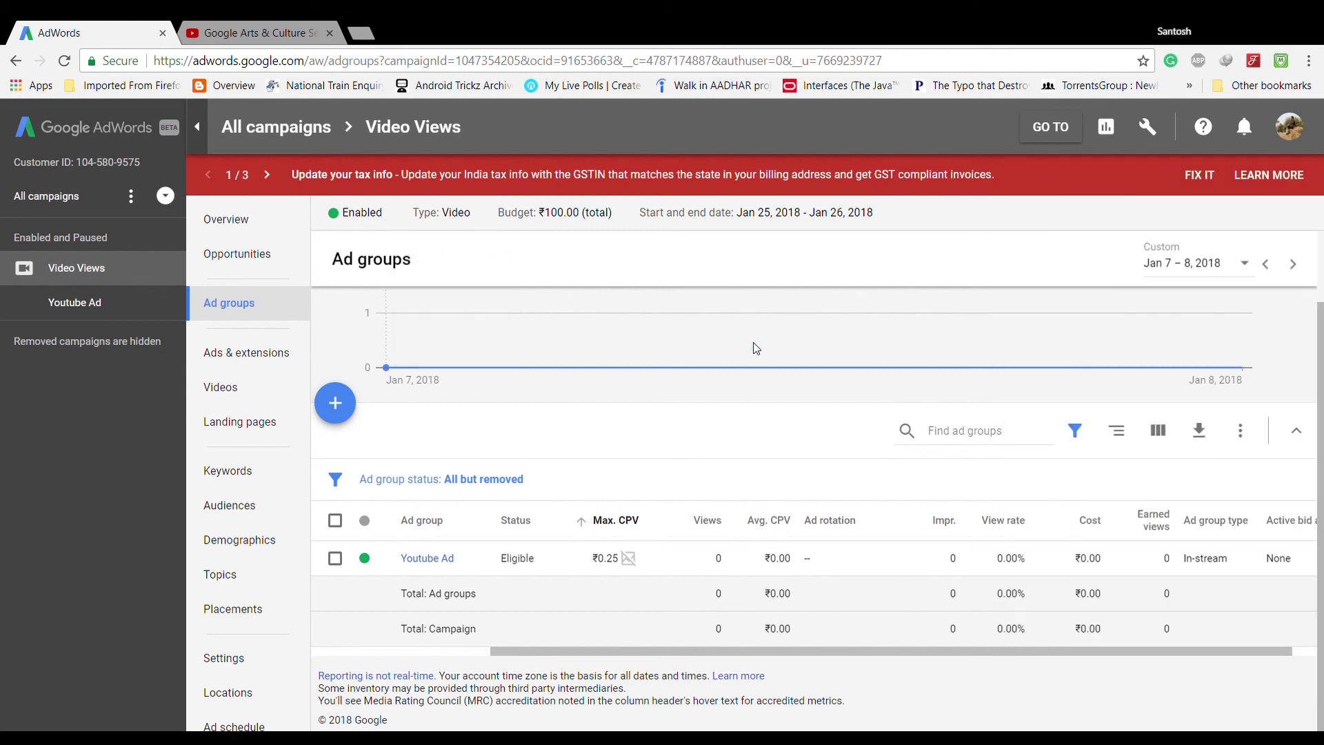
{"action": "scroll", "coordinate": [292, 520], "scroll_direction": "down", "scroll_amount": 2}
{"action": "scroll", "coordinate": [283, 503], "scroll_direction": "up", "scroll_amount": 2}
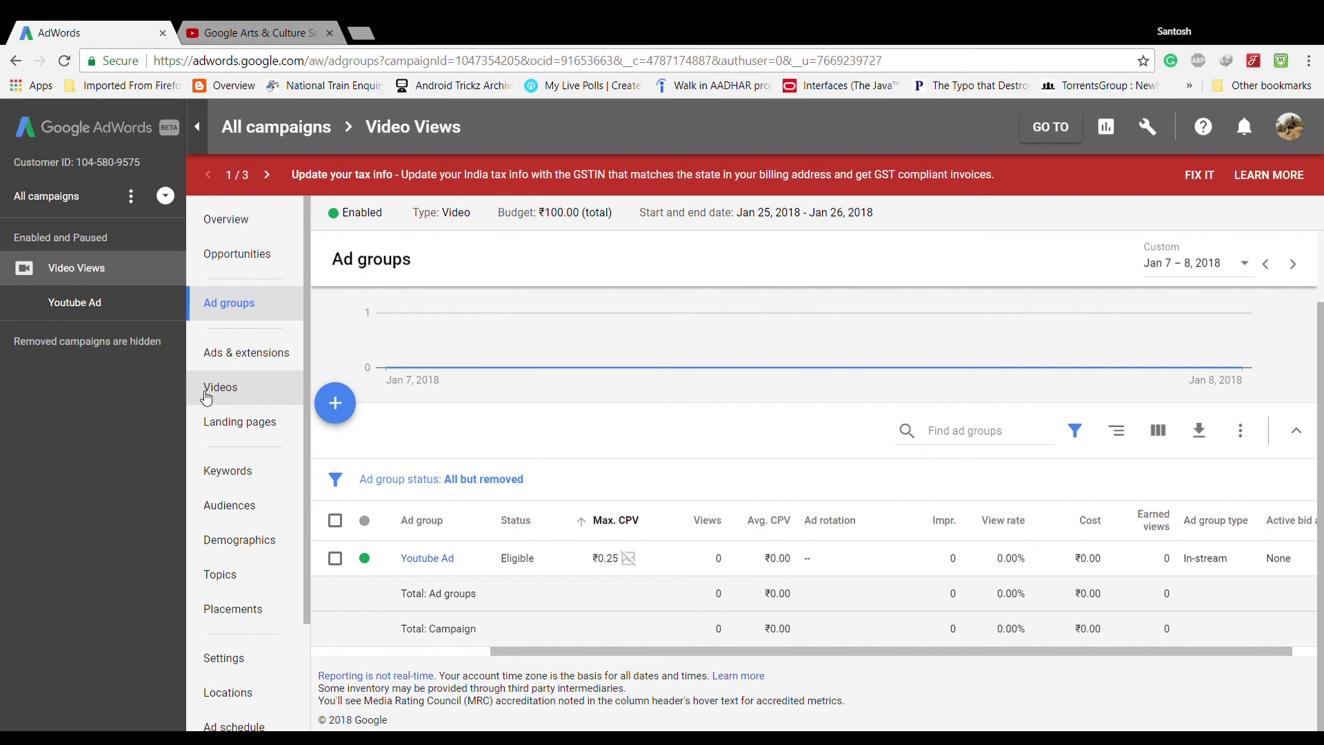